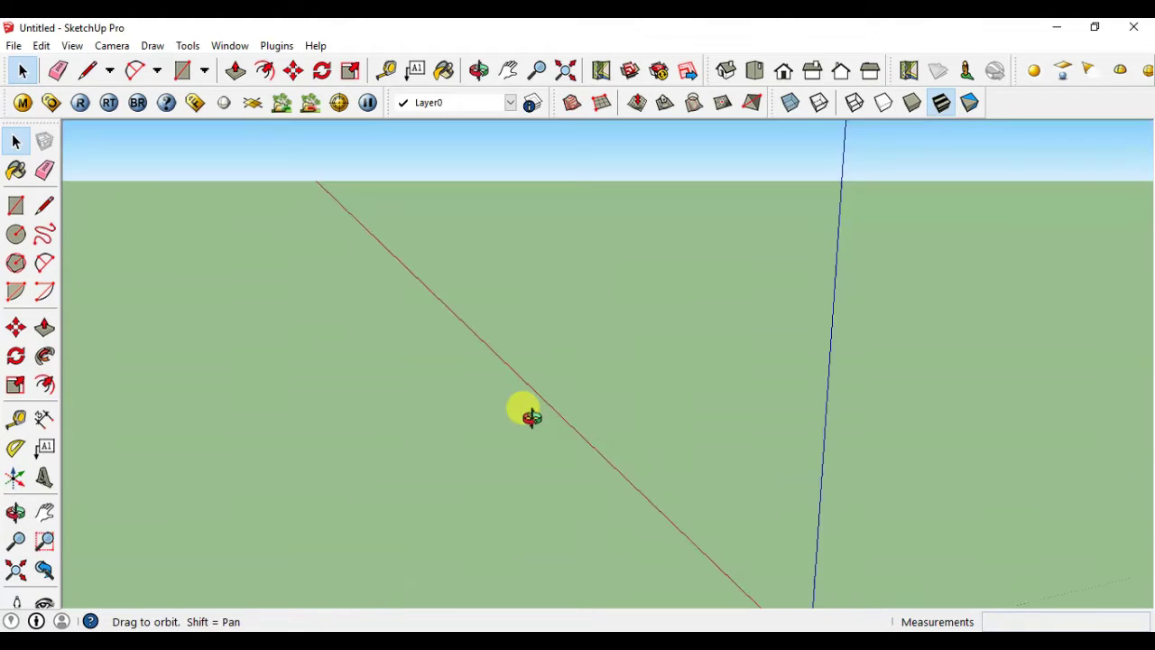
# - Draw a 2-point arc starting at the origin and ending on the red axis
pyautogui.moveTo(531, 416); pyautogui.dragTo(529, 414, button='middle')
pyautogui.press('o')
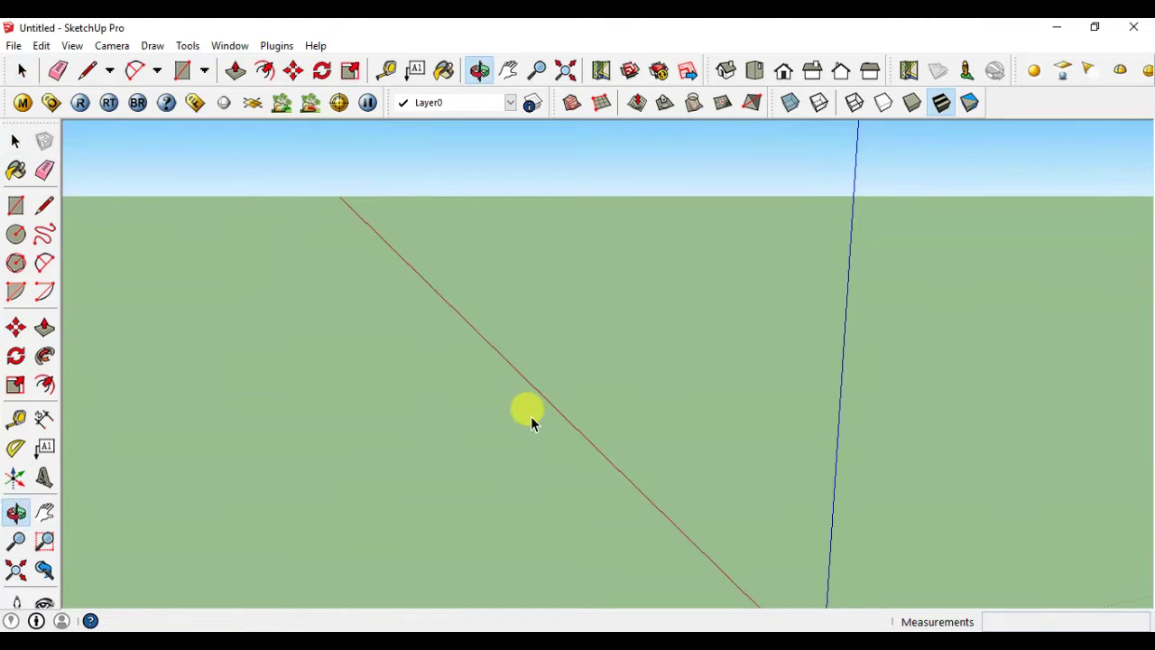
pyautogui.press('space')
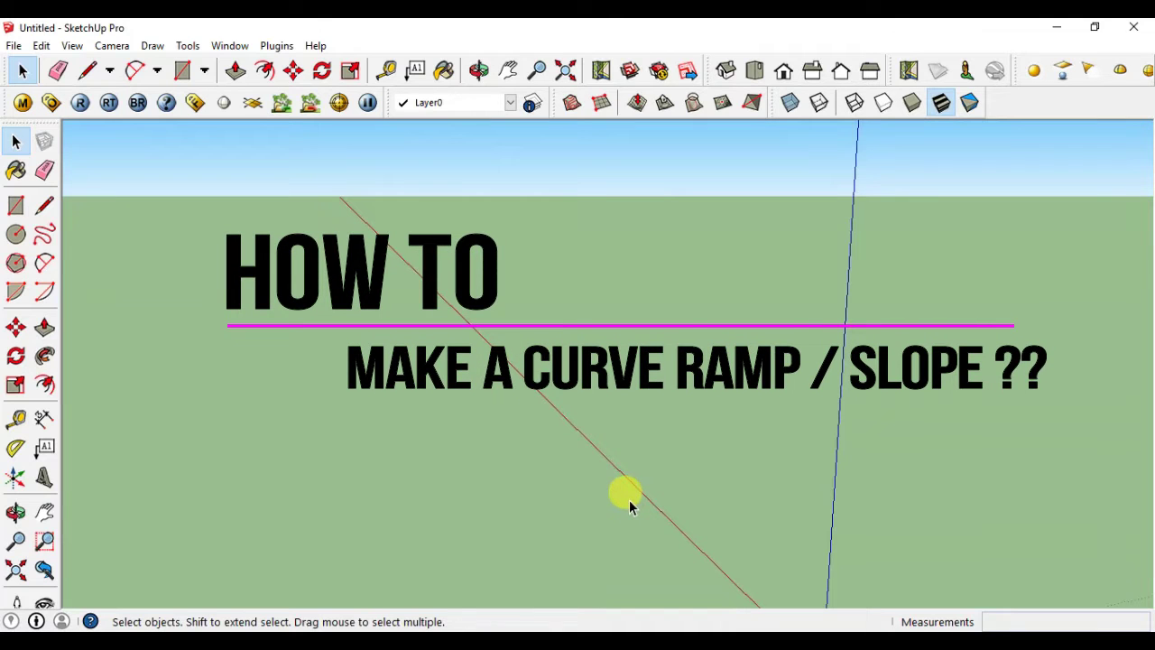
pyautogui.scroll(-1, 630, 507)
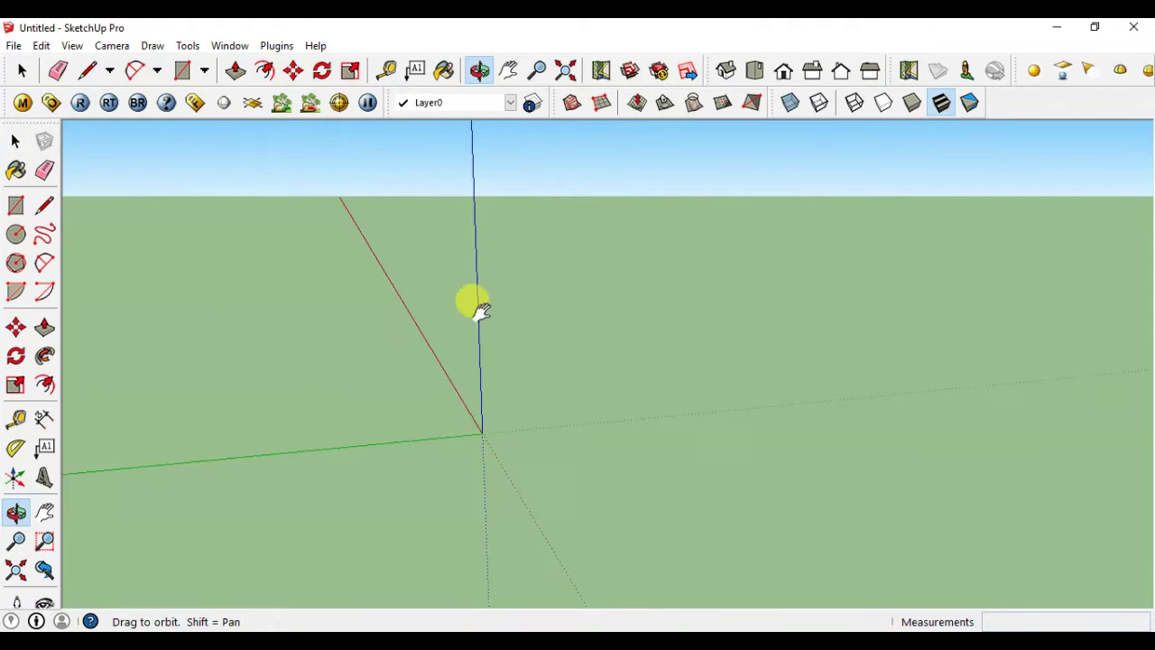
pyautogui.press('space')
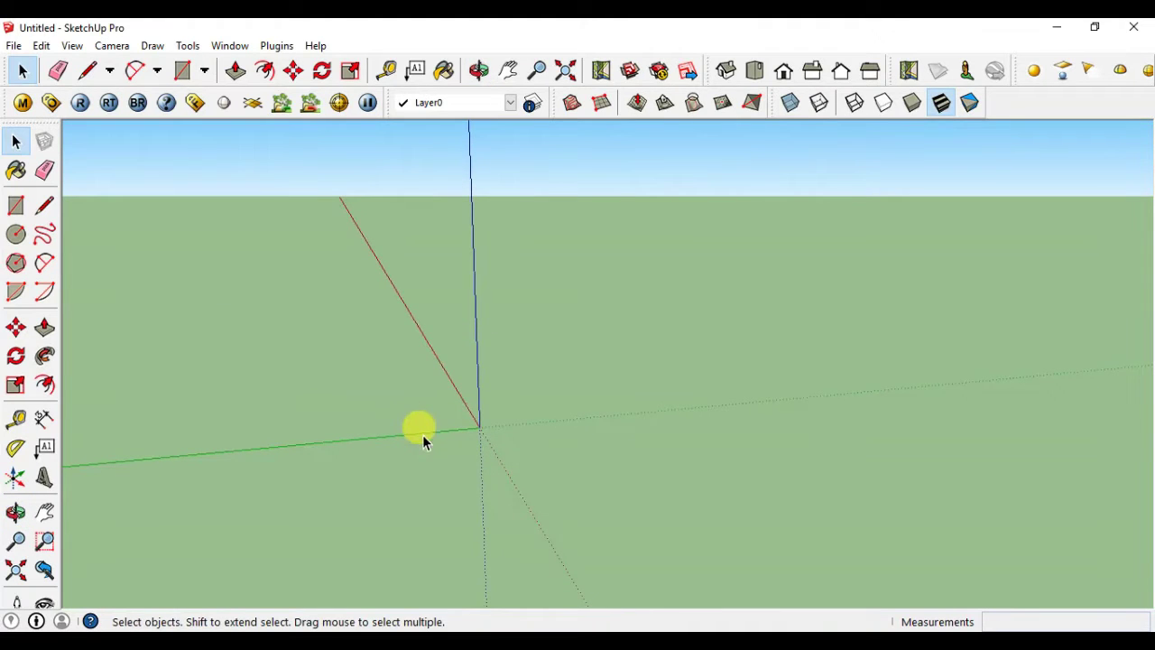
pyautogui.moveTo(422, 434); pyautogui.dragTo(498, 473, button='middle')
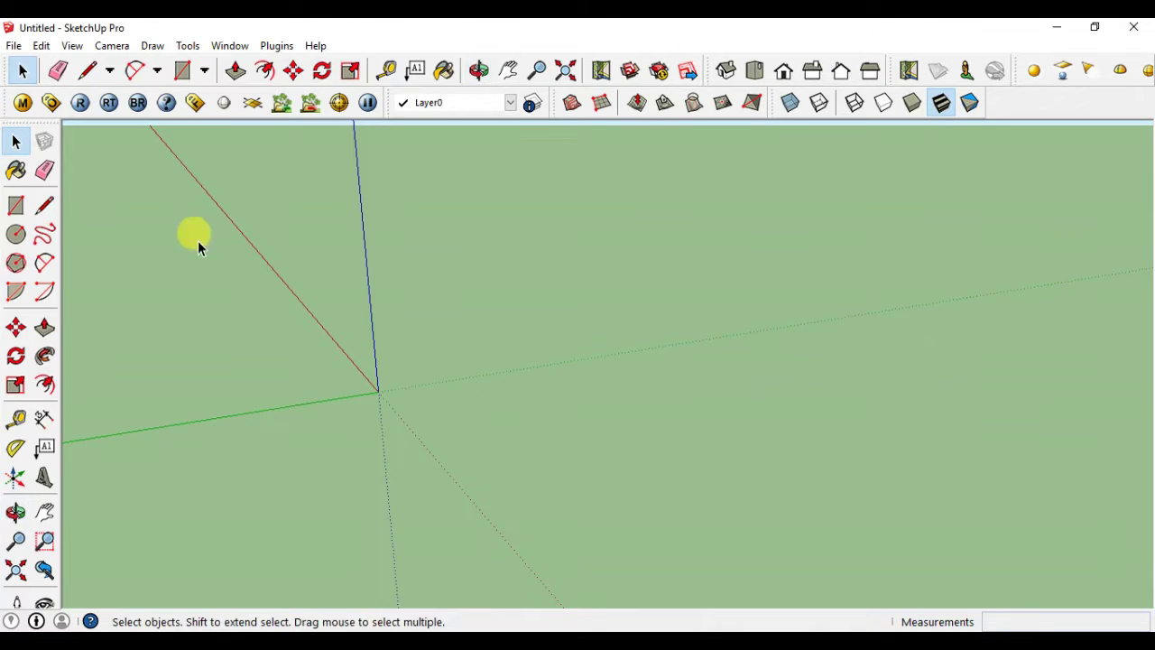
pyautogui.click(44, 264)
pyautogui.moveTo(382, 361); pyautogui.dragTo(794, 438, button='middle')
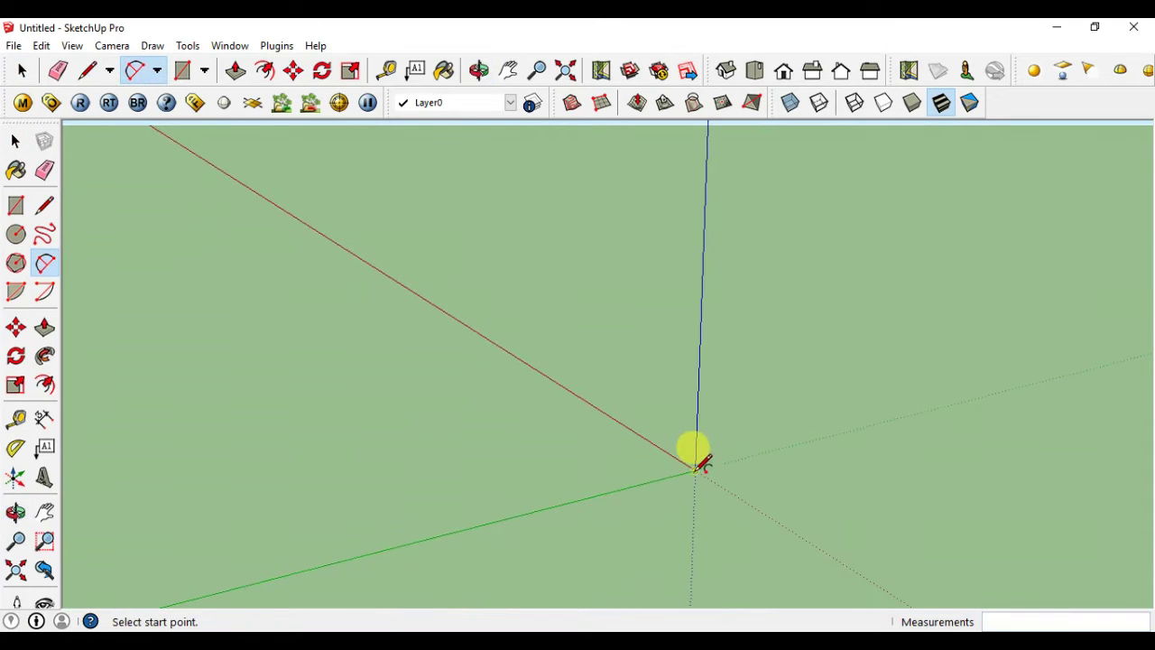
pyautogui.click(695, 469)
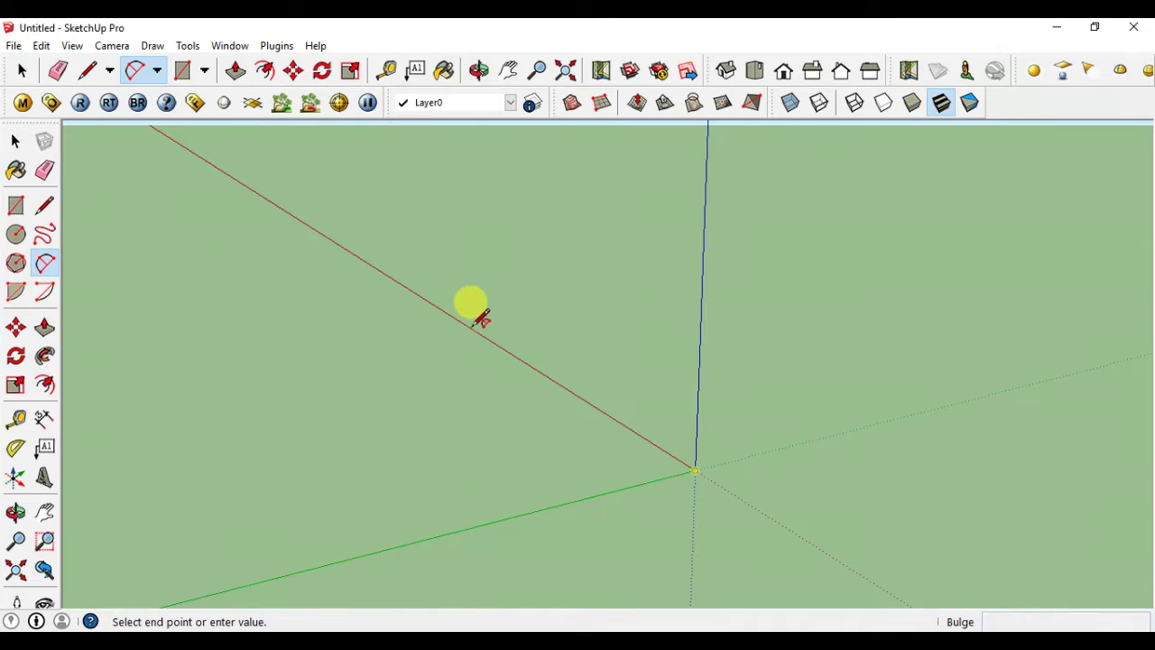
pyautogui.click(471, 327)
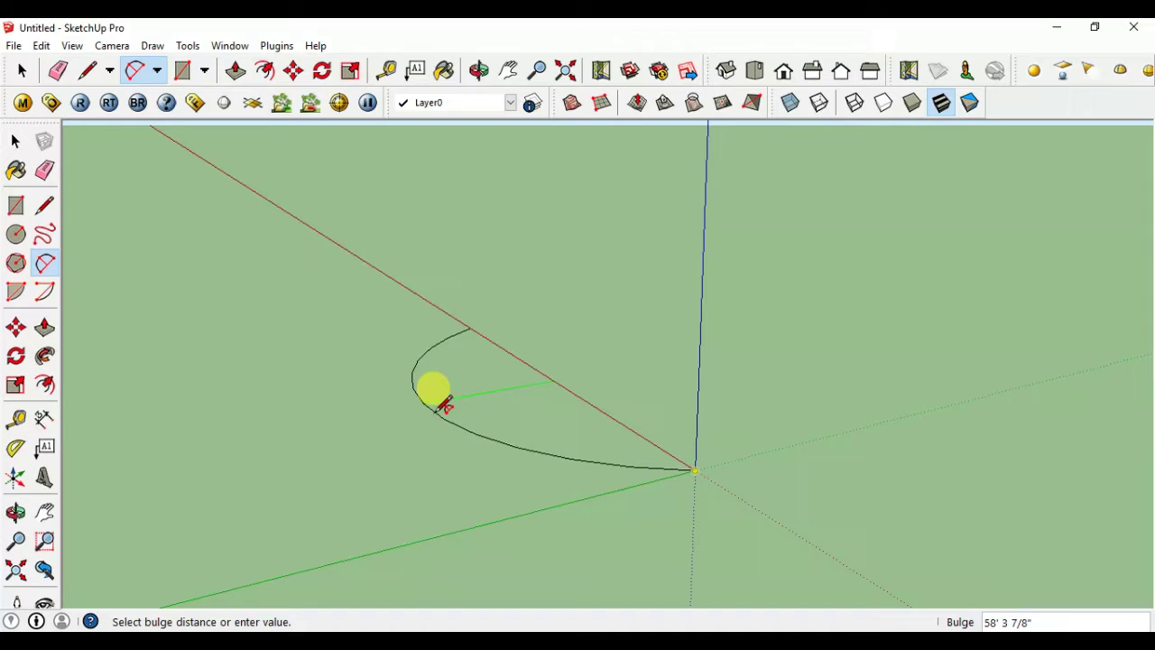
pyautogui.click(437, 406)
pyautogui.moveTo(691, 433)
pyautogui.mouseDown(button='middle')
pyautogui.moveTo(533, 421)
pyautogui.moveTo(442, 347)
pyautogui.mouseUp(button='middle')
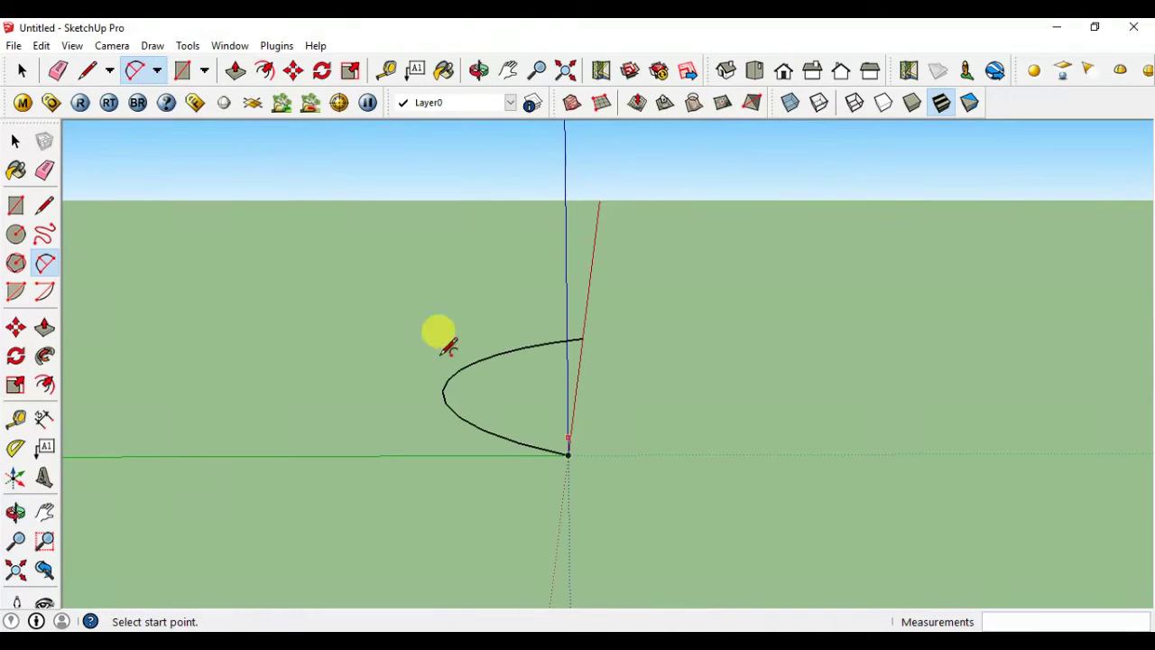
# - Rotate the arc upward about the origin so it rises like a ramp
pyautogui.click(320, 75)
pyautogui.moveTo(618, 381)
pyautogui.mouseDown(button='middle')
pyautogui.moveTo(619, 472)
pyautogui.moveTo(972, 451)
pyautogui.mouseUp(button='middle')
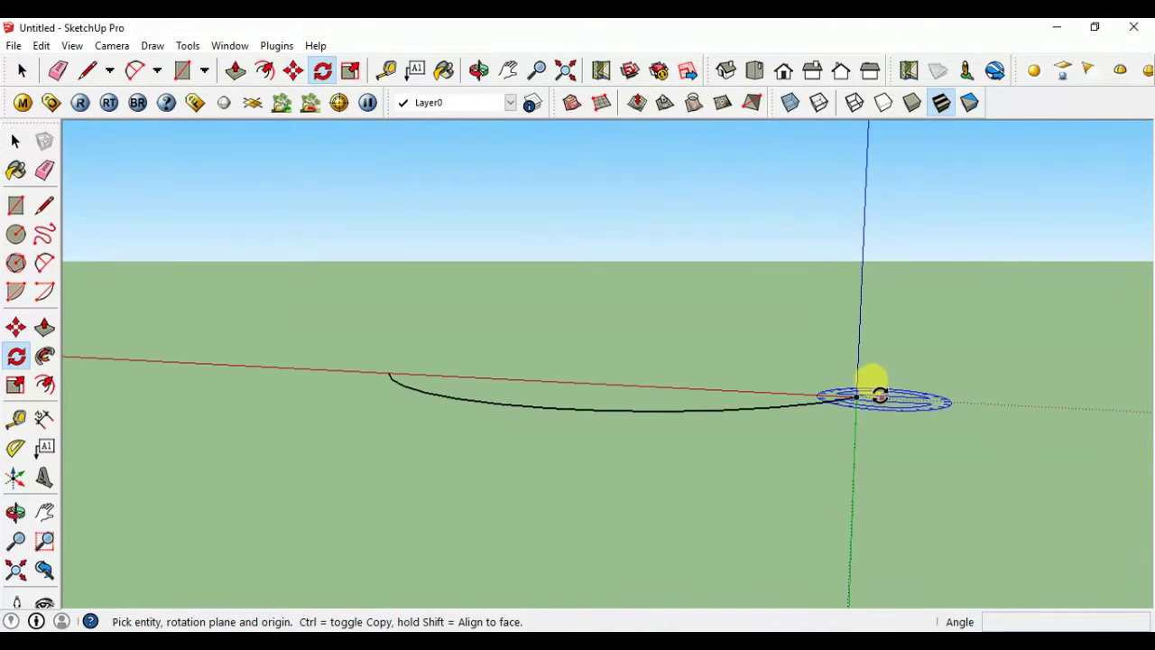
pyautogui.moveTo(850, 405); pyautogui.dragTo(867, 391, button='middle')
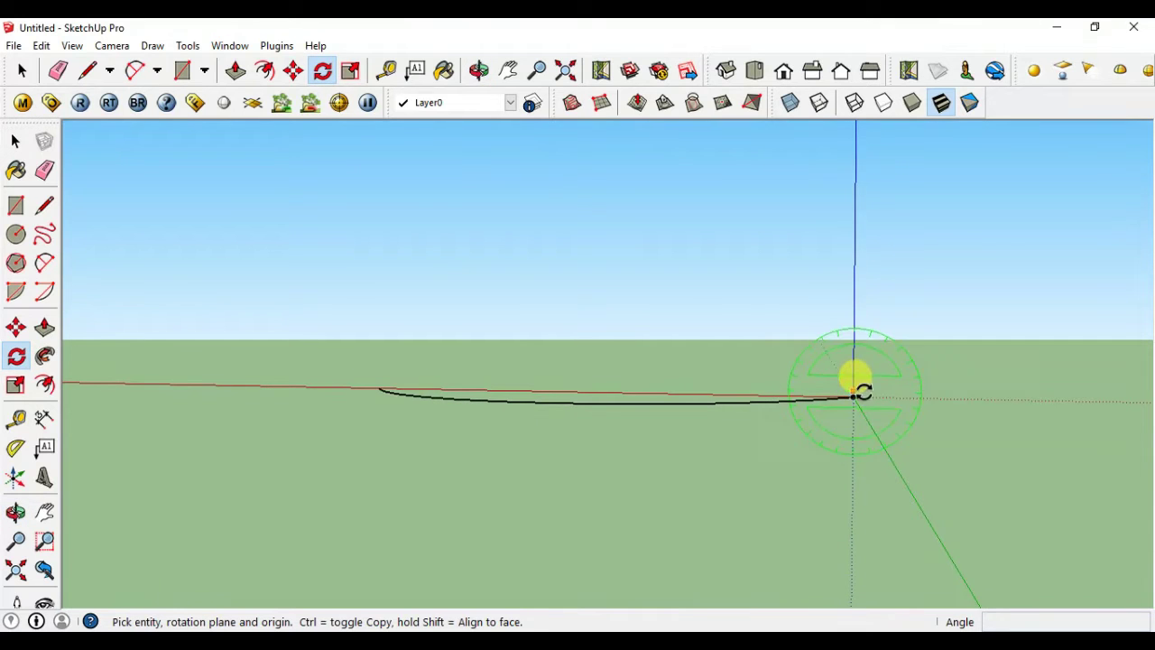
pyautogui.click(852, 397)
pyautogui.click(615, 393)
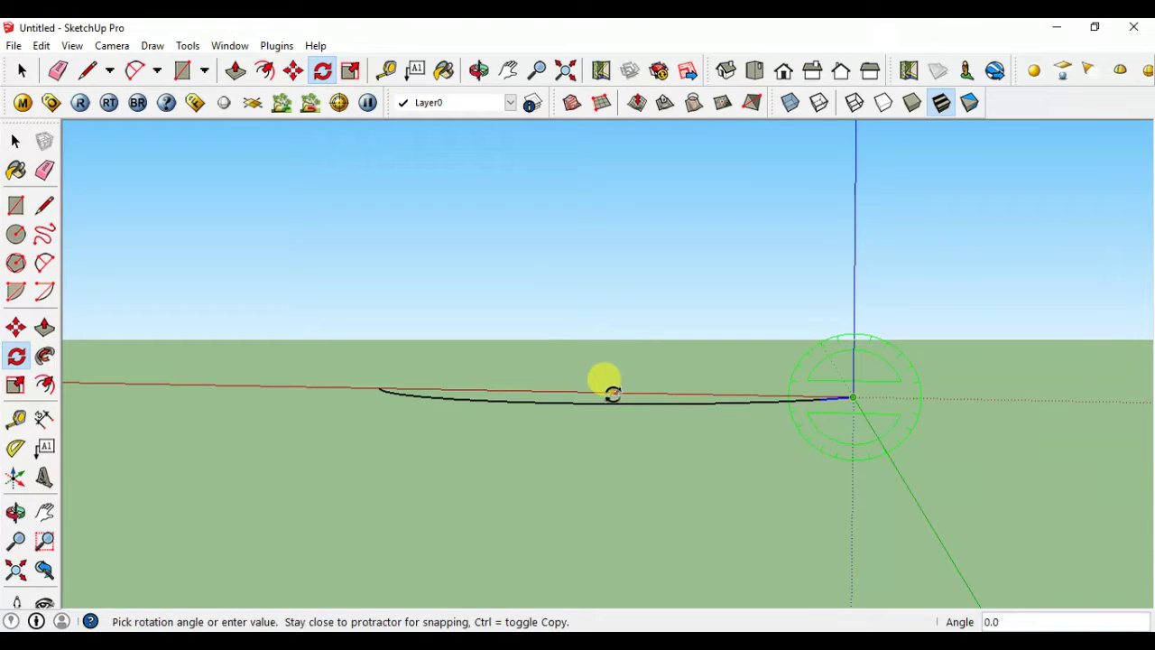
pyautogui.click(585, 335)
pyautogui.moveTo(884, 376)
pyautogui.mouseDown(button='middle')
pyautogui.moveTo(892, 425)
pyautogui.moveTo(699, 435)
pyautogui.moveTo(546, 407)
pyautogui.moveTo(533, 381)
pyautogui.moveTo(641, 481)
pyautogui.moveTo(703, 490)
pyautogui.mouseUp(button='middle')
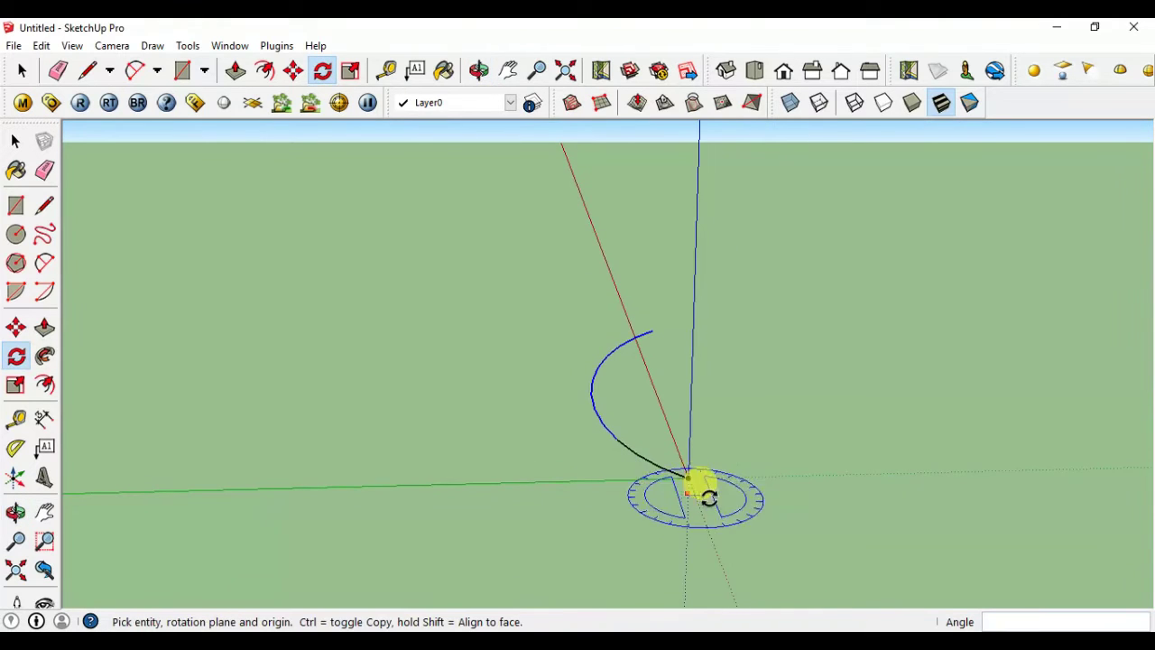
pyautogui.press('space')
pyautogui.moveTo(781, 487)
pyautogui.mouseDown(button='middle')
pyautogui.moveTo(523, 420)
pyautogui.moveTo(646, 459)
pyautogui.mouseUp(button='middle')
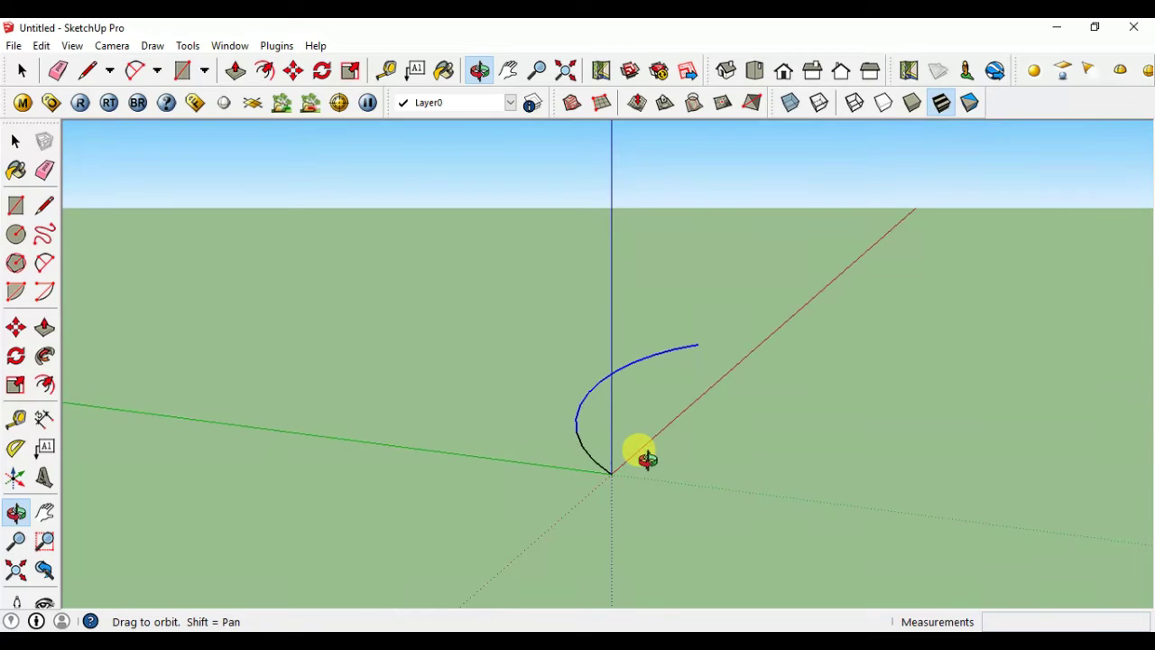
# - Copy the arc with Move from the origin to the first arc's endpoint
pyautogui.press('space')
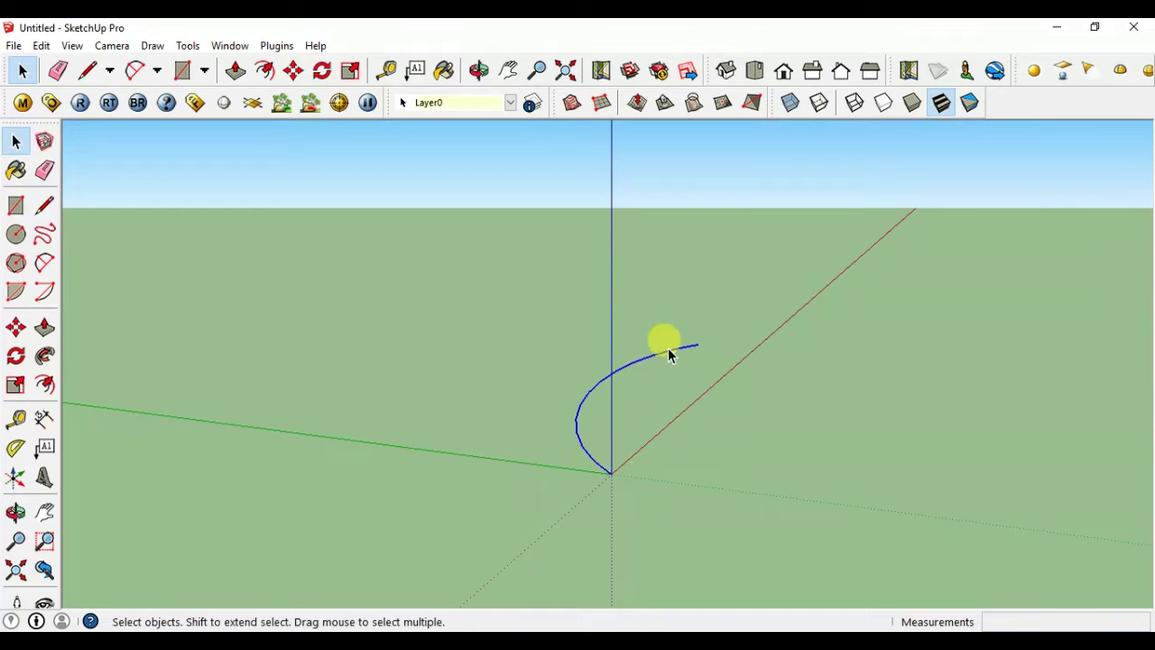
pyautogui.press('m')
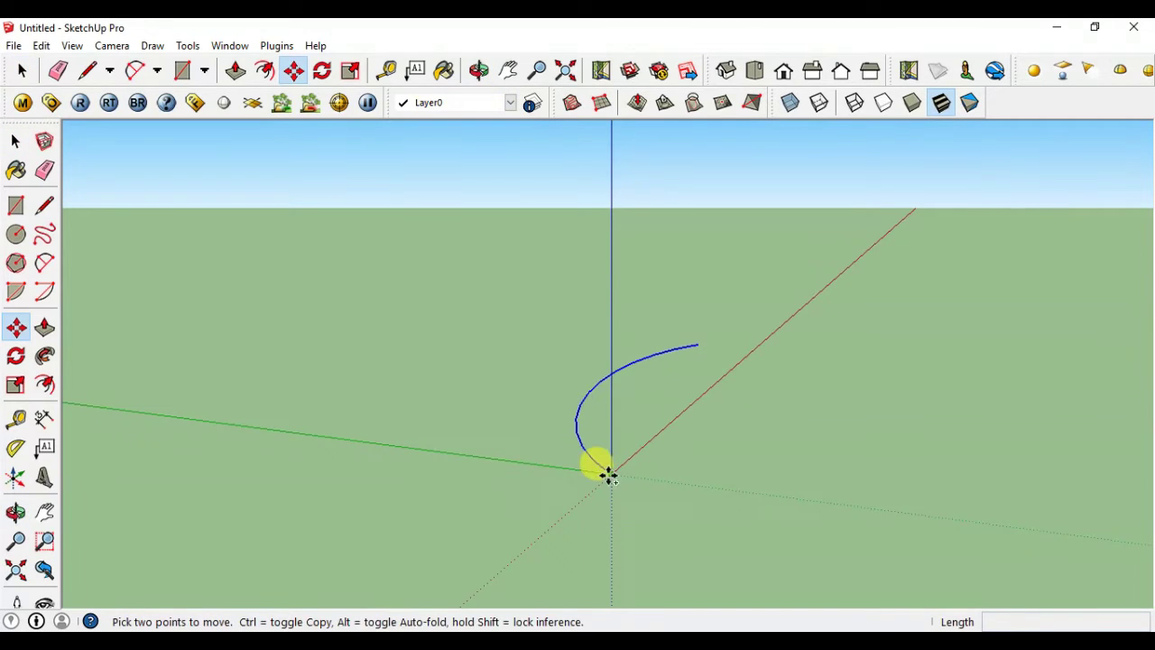
pyautogui.click(611, 474)
pyautogui.press('ctrl')
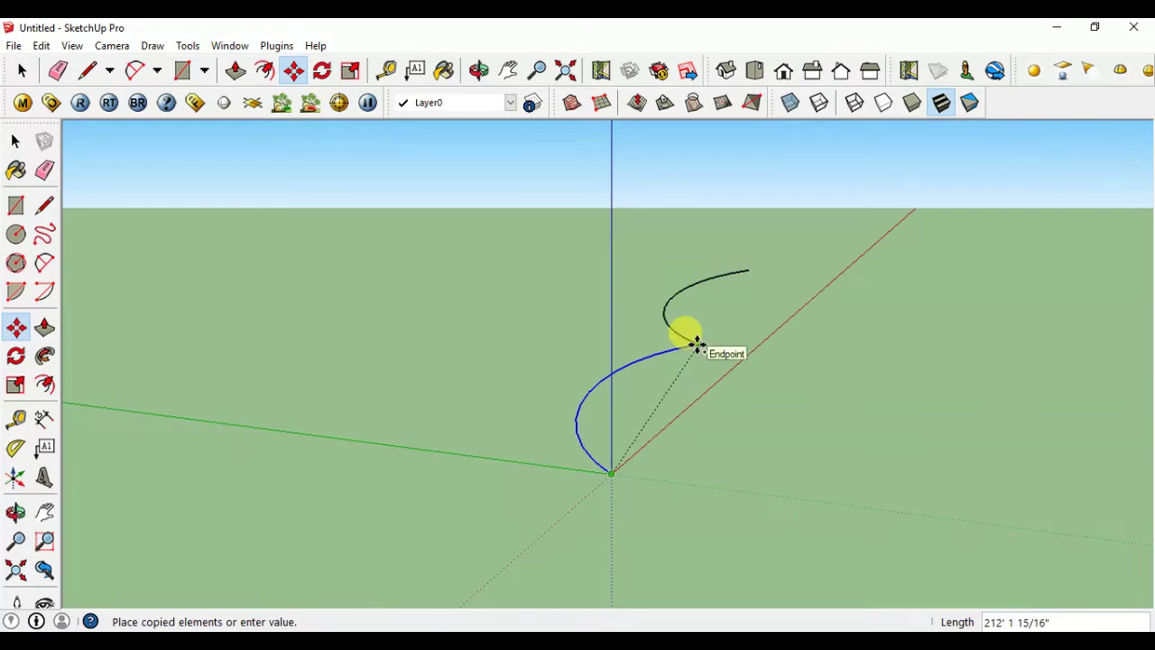
pyautogui.click(696, 344)
pyautogui.moveTo(631, 404); pyautogui.dragTo(1103, 459, button='middle')
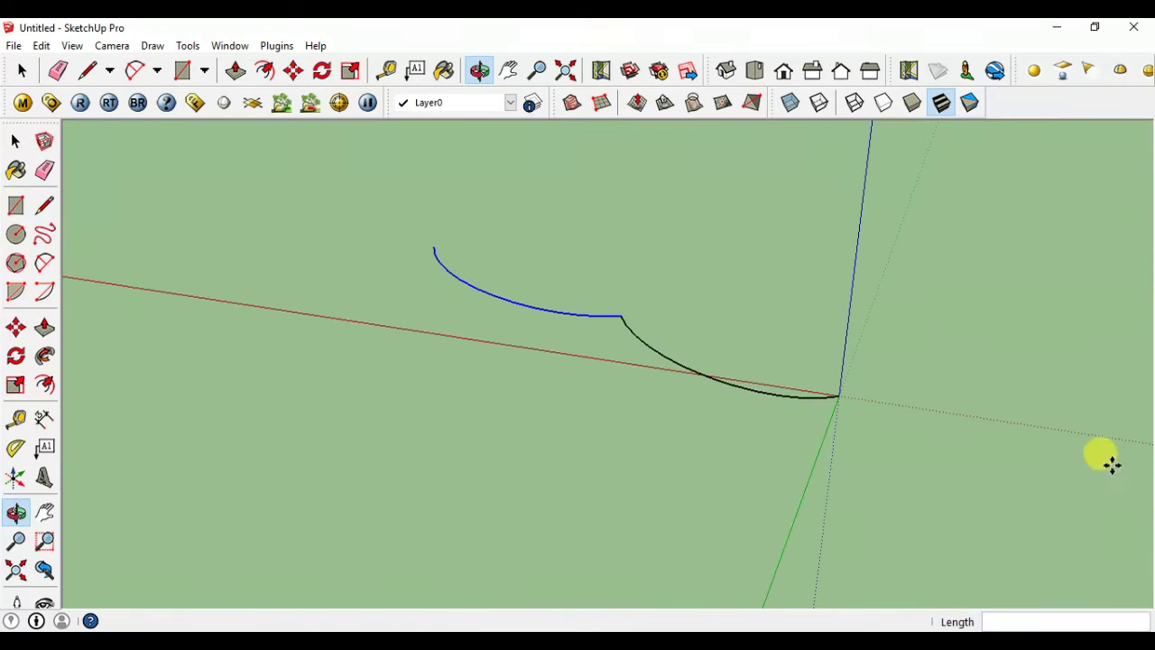
# - Rotate the copied arc about the joint by about 118.6° to continue the curve
pyautogui.click(314, 76)
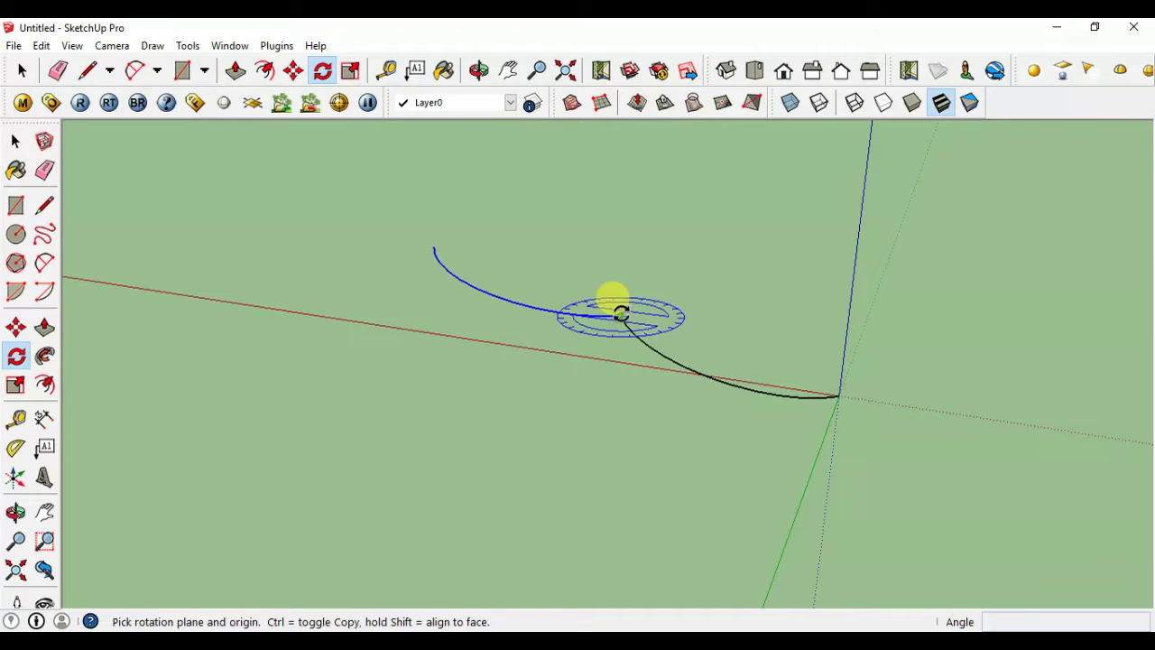
pyautogui.moveTo(620, 314); pyautogui.dragTo(356, 267)
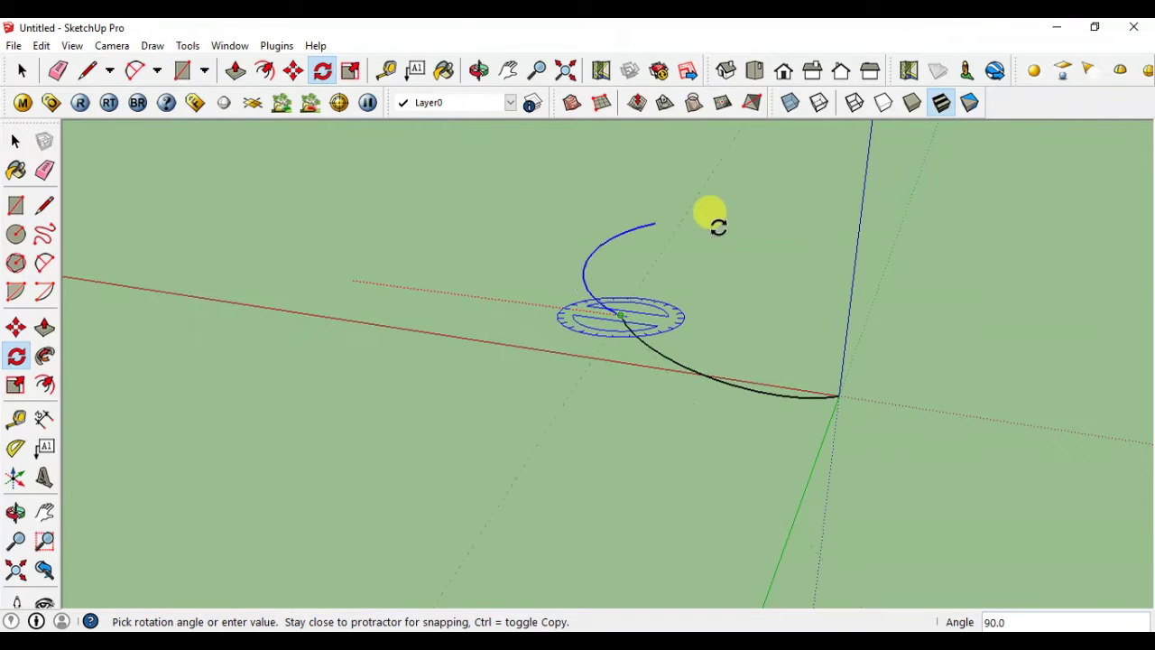
pyautogui.click(852, 257)
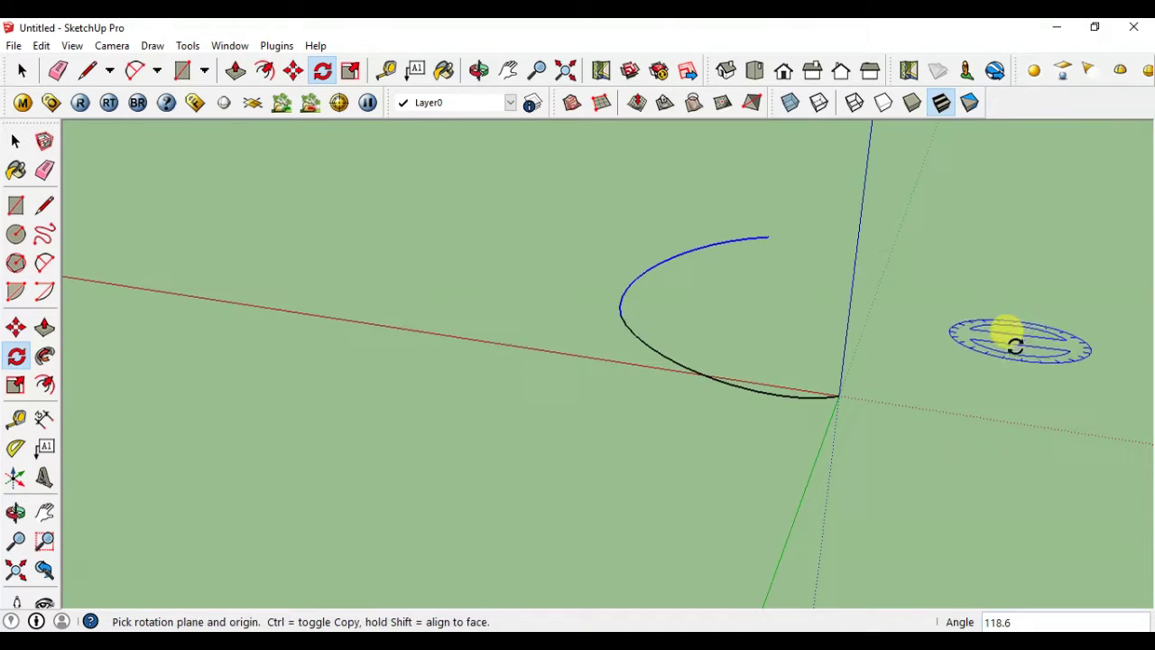
pyautogui.moveTo(1013, 343)
pyautogui.mouseDown(button='middle')
pyautogui.moveTo(578, 205)
pyautogui.moveTo(759, 410)
pyautogui.mouseUp(button='middle')
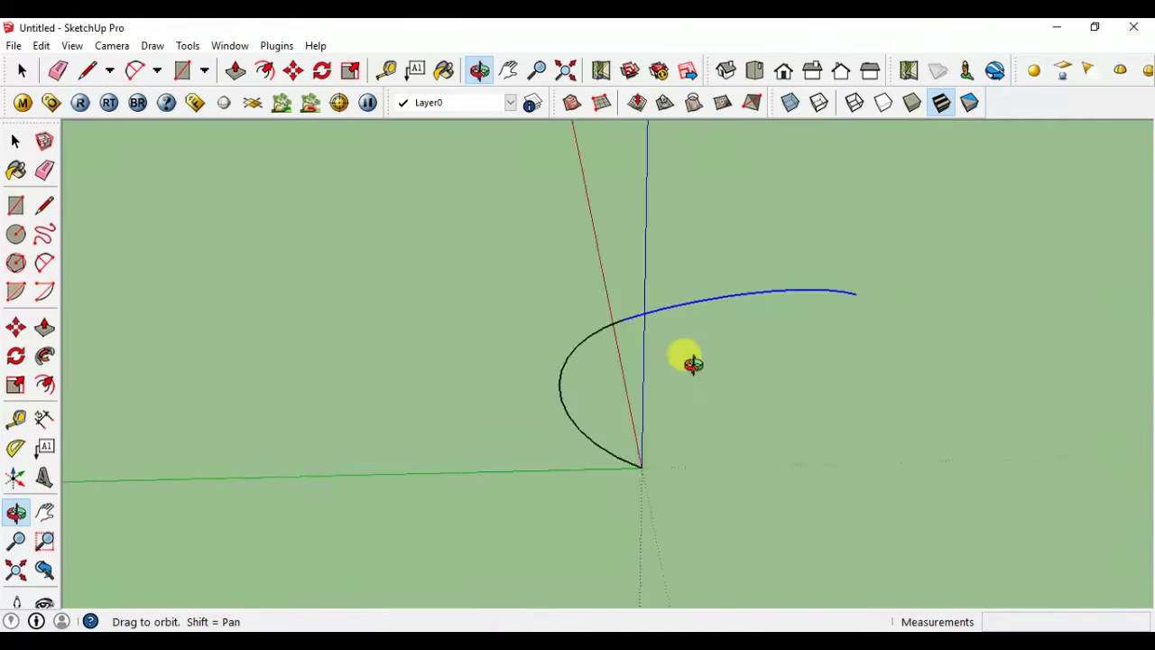
pyautogui.moveTo(857, 482); pyautogui.dragTo(879, 495, button='middle')
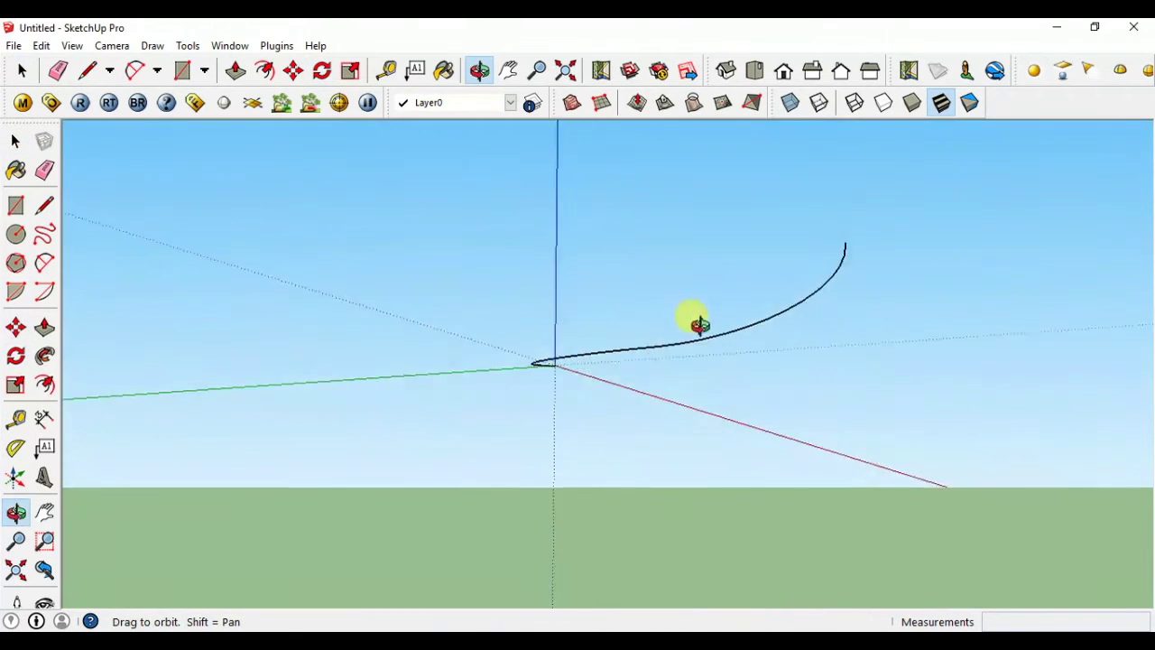
# - Offset the curved arc to create a parallel, concentric arc beside it
pyautogui.click(263, 74)
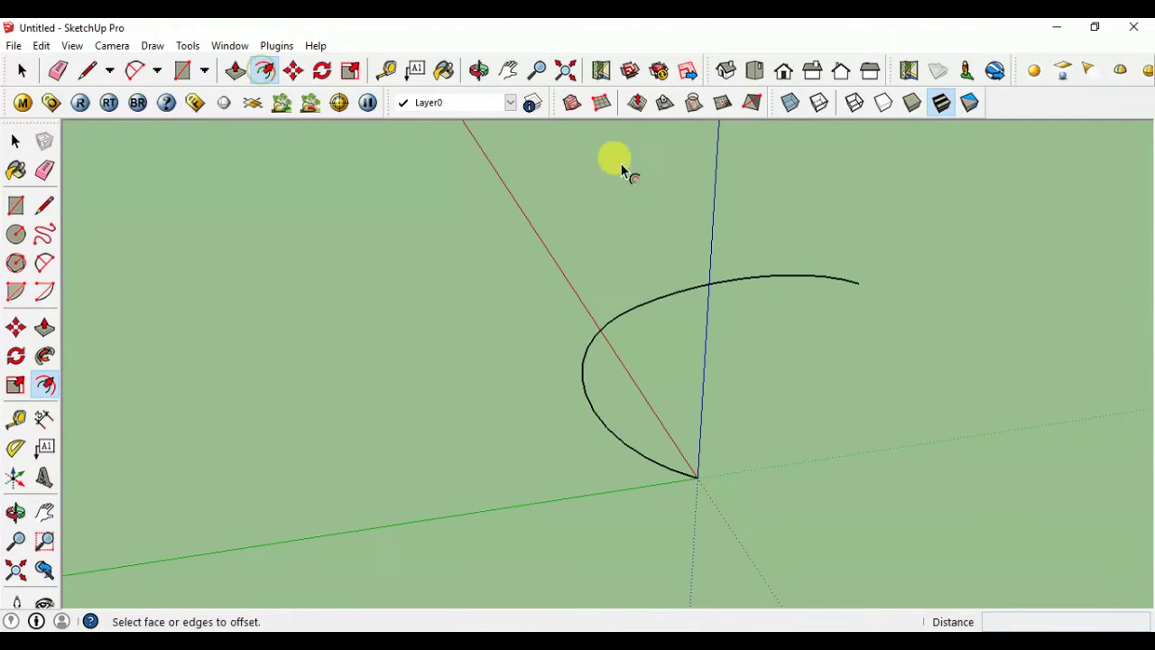
pyautogui.click(766, 276)
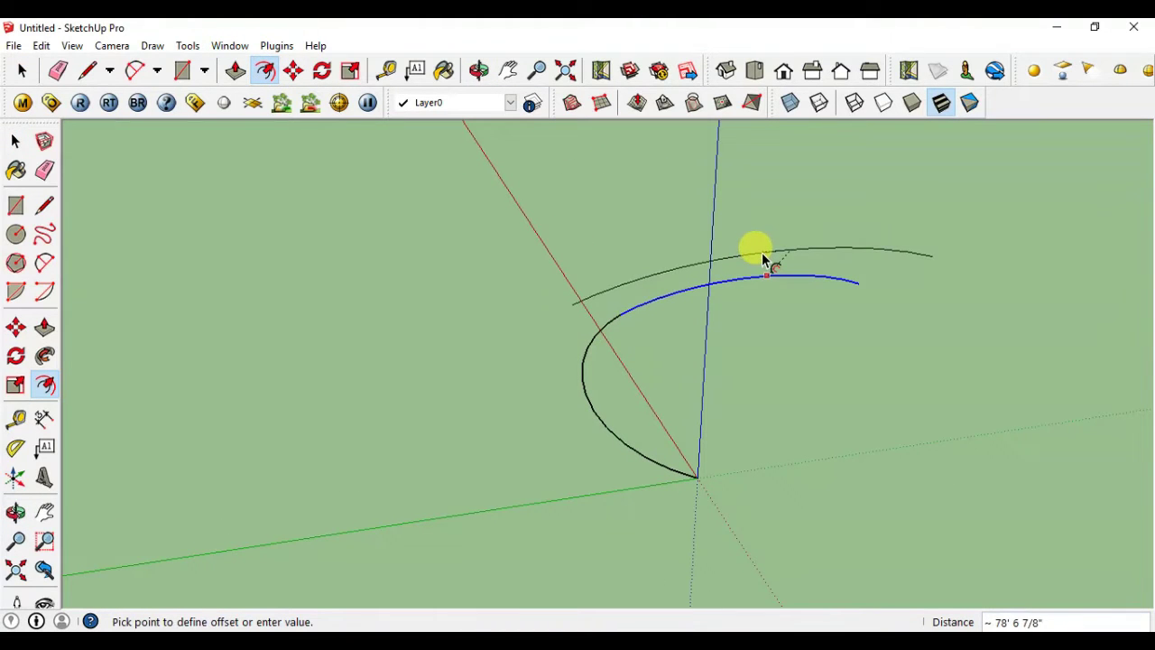
pyautogui.click(762, 255)
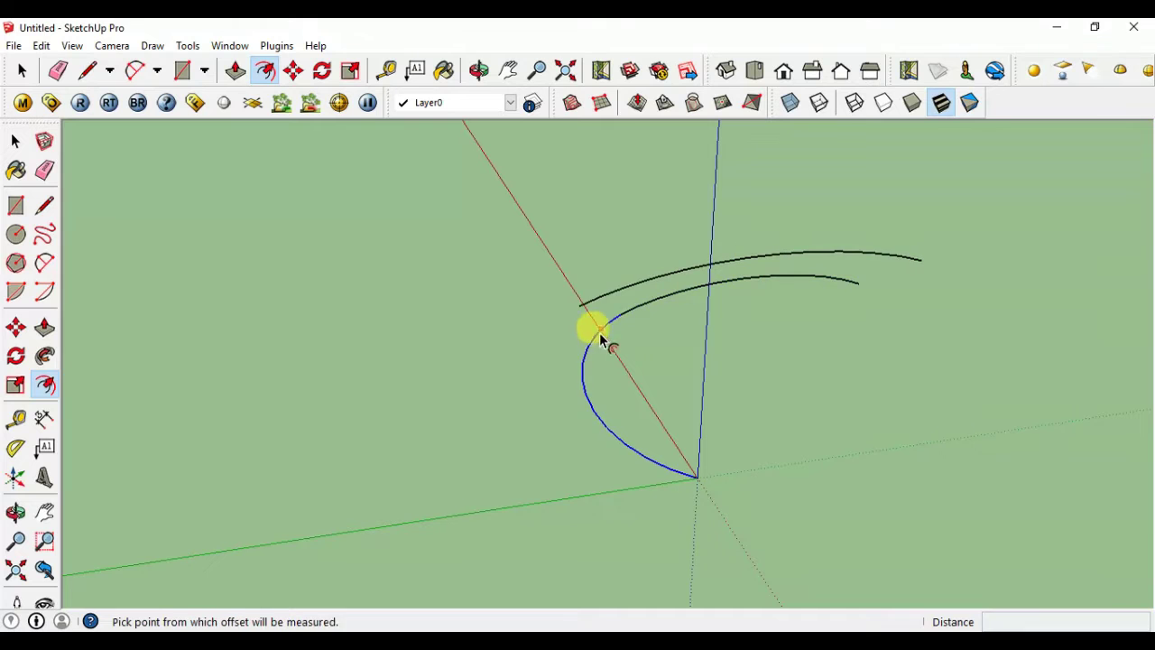
pyautogui.click(591, 342)
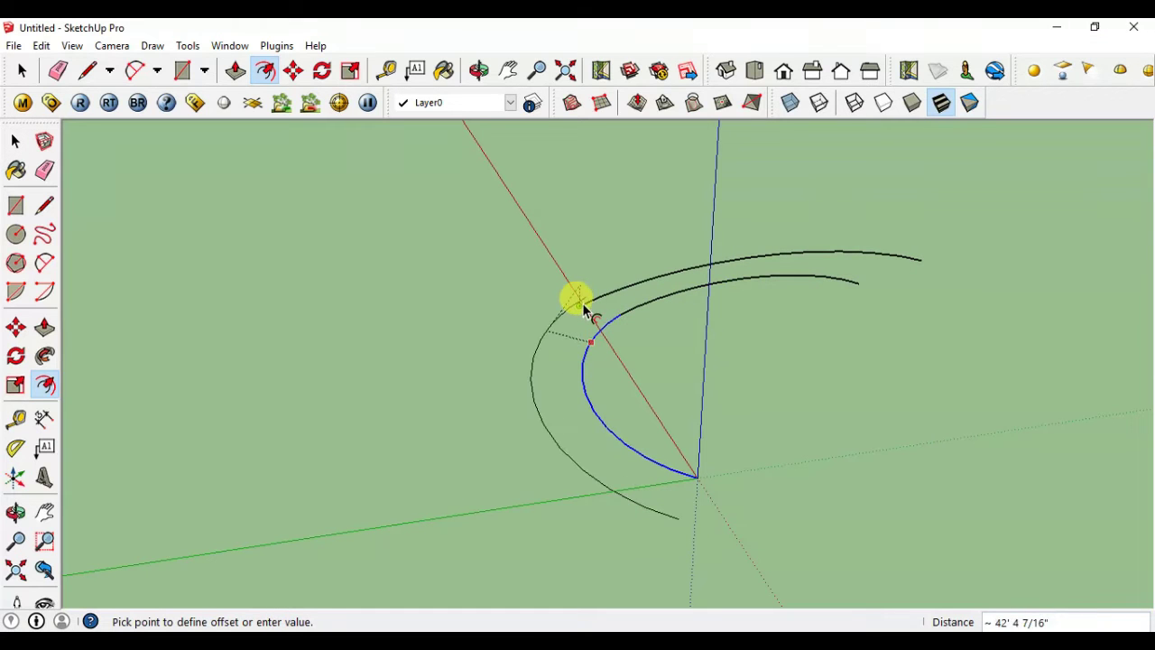
pyautogui.click(584, 309)
pyautogui.moveTo(587, 315)
pyautogui.mouseDown(button='middle')
pyautogui.moveTo(749, 441)
pyautogui.moveTo(464, 454)
pyautogui.moveTo(506, 385)
pyautogui.moveTo(824, 405)
pyautogui.moveTo(598, 400)
pyautogui.mouseUp(button='middle')
# - Move one arc lower so the two curves sit at different heights
pyautogui.press('space')
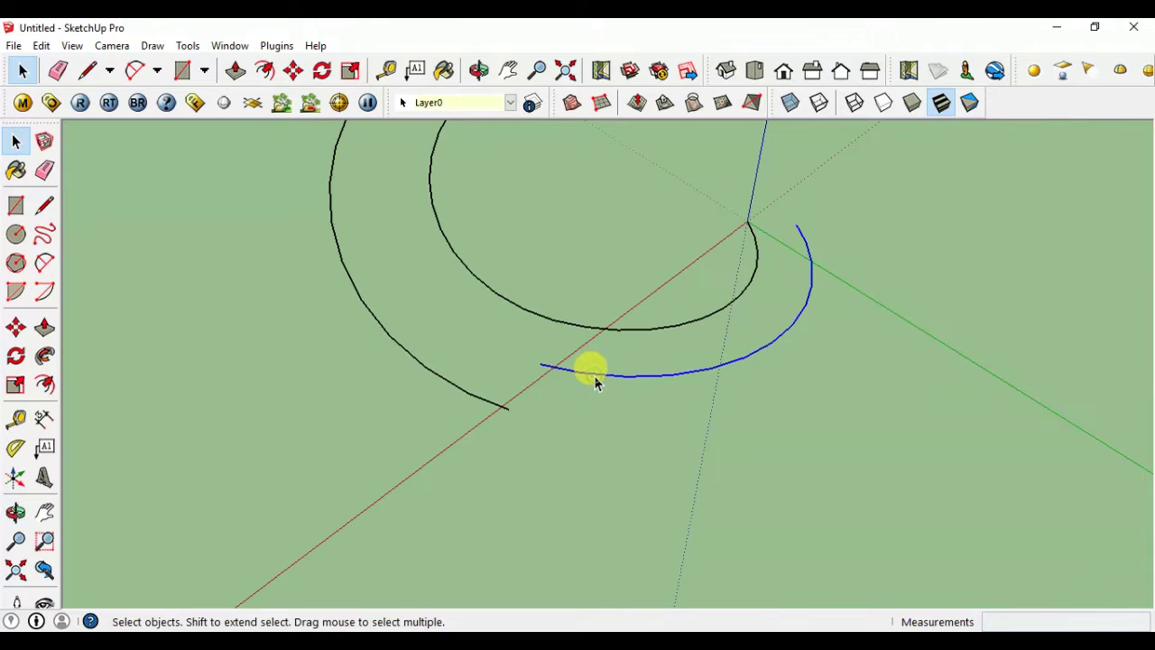
pyautogui.press('m')
pyautogui.click(541, 361)
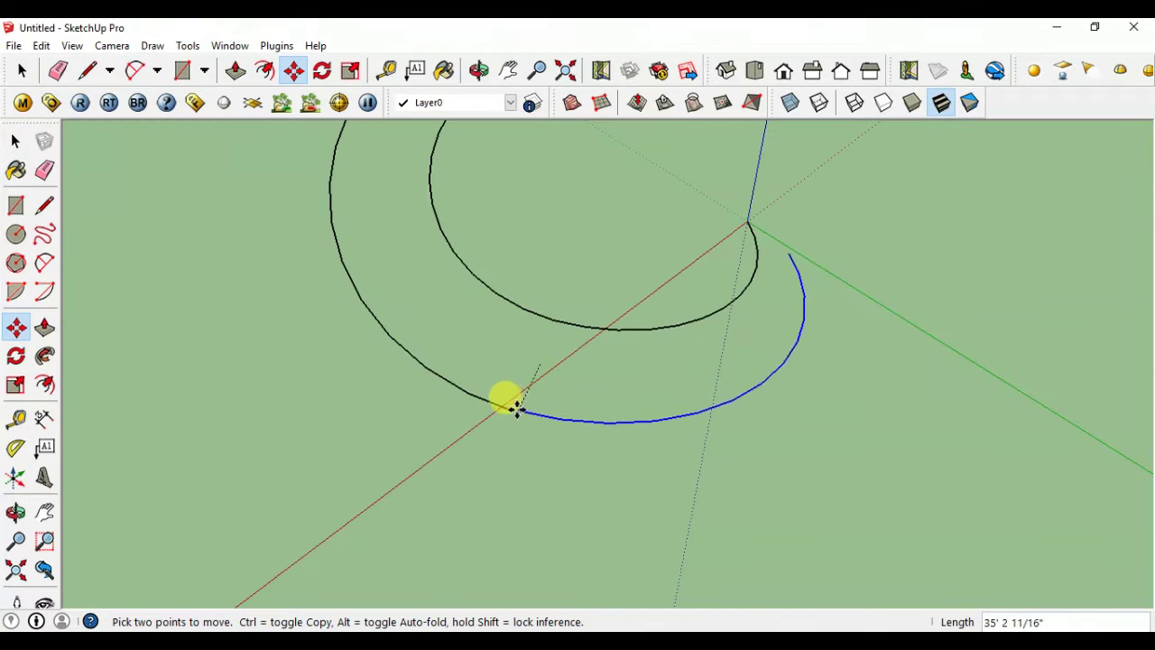
pyautogui.click(508, 405)
pyautogui.moveTo(743, 425)
pyautogui.mouseDown(button='middle')
pyautogui.moveTo(564, 296)
pyautogui.moveTo(430, 152)
pyautogui.mouseUp(button='middle')
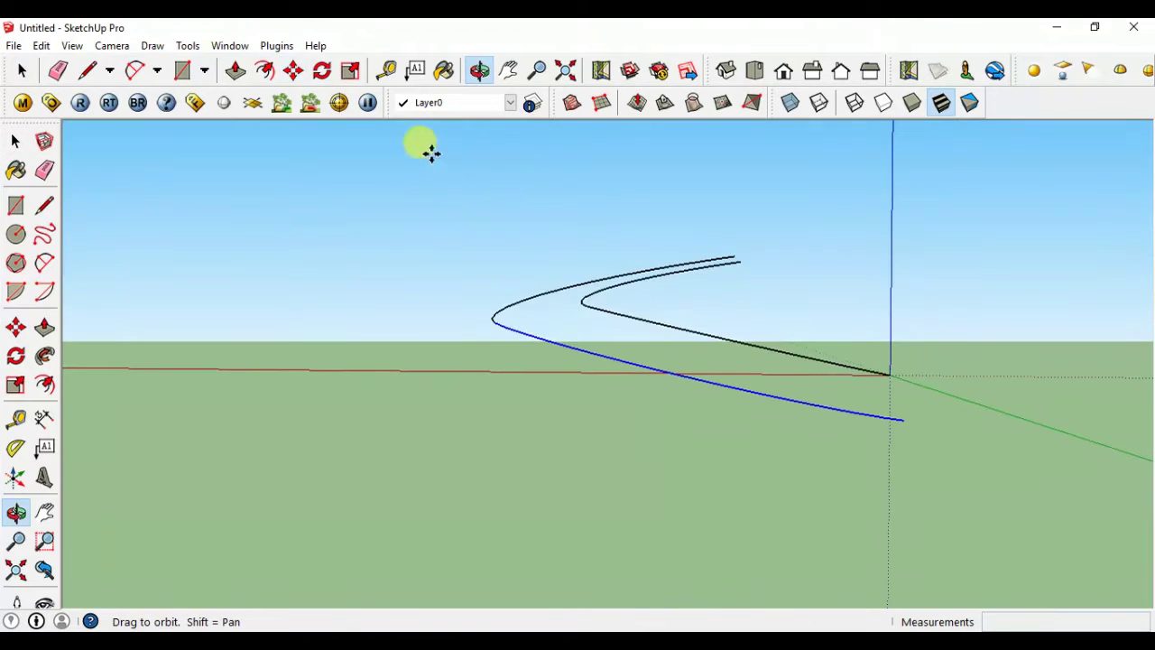
pyautogui.moveTo(840, 382)
pyautogui.mouseDown(button='middle')
pyautogui.moveTo(508, 376)
pyautogui.moveTo(539, 415)
pyautogui.moveTo(619, 454)
pyautogui.moveTo(572, 342)
pyautogui.moveTo(907, 399)
pyautogui.moveTo(923, 425)
pyautogui.moveTo(982, 405)
pyautogui.moveTo(1019, 358)
pyautogui.mouseUp(button='middle')
pyautogui.moveTo(1020, 358)
pyautogui.mouseDown()
pyautogui.moveTo(784, 464)
pyautogui.moveTo(814, 430)
pyautogui.moveTo(902, 435)
pyautogui.moveTo(947, 407)
pyautogui.moveTo(1065, 374)
pyautogui.moveTo(1142, 387)
pyautogui.moveTo(748, 451)
pyautogui.moveTo(486, 419)
pyautogui.mouseUp()
# - Move the outer arc vertically along the blue axis to adjust its height
pyautogui.press('m')
pyautogui.press('space')
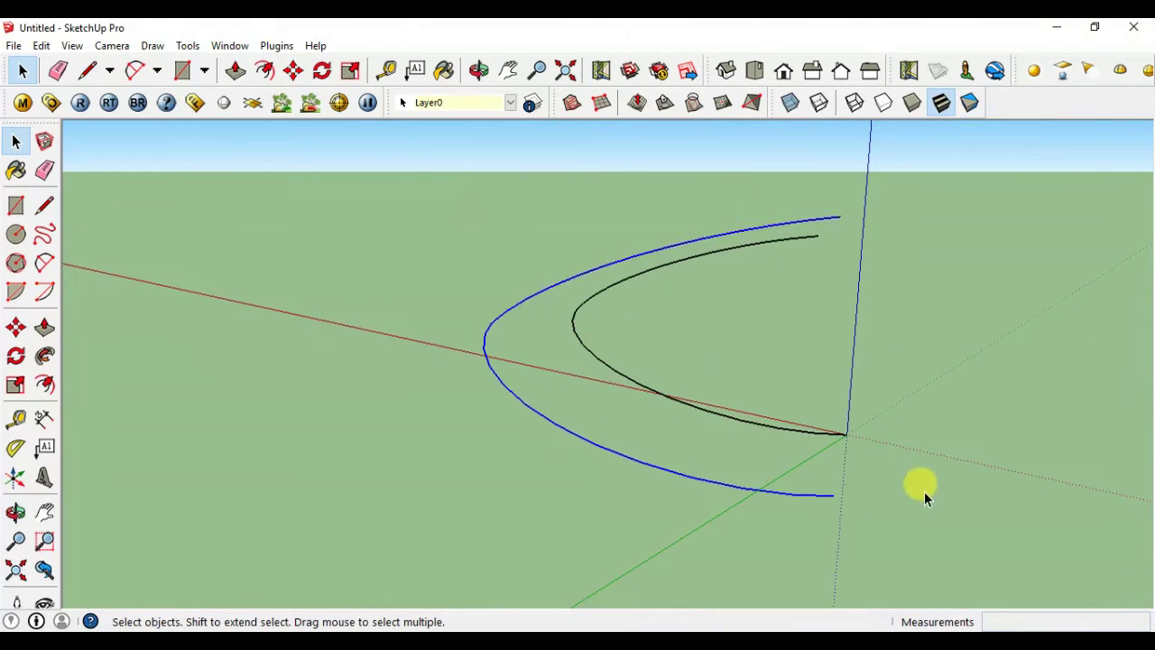
pyautogui.press('m')
pyautogui.click(834, 496)
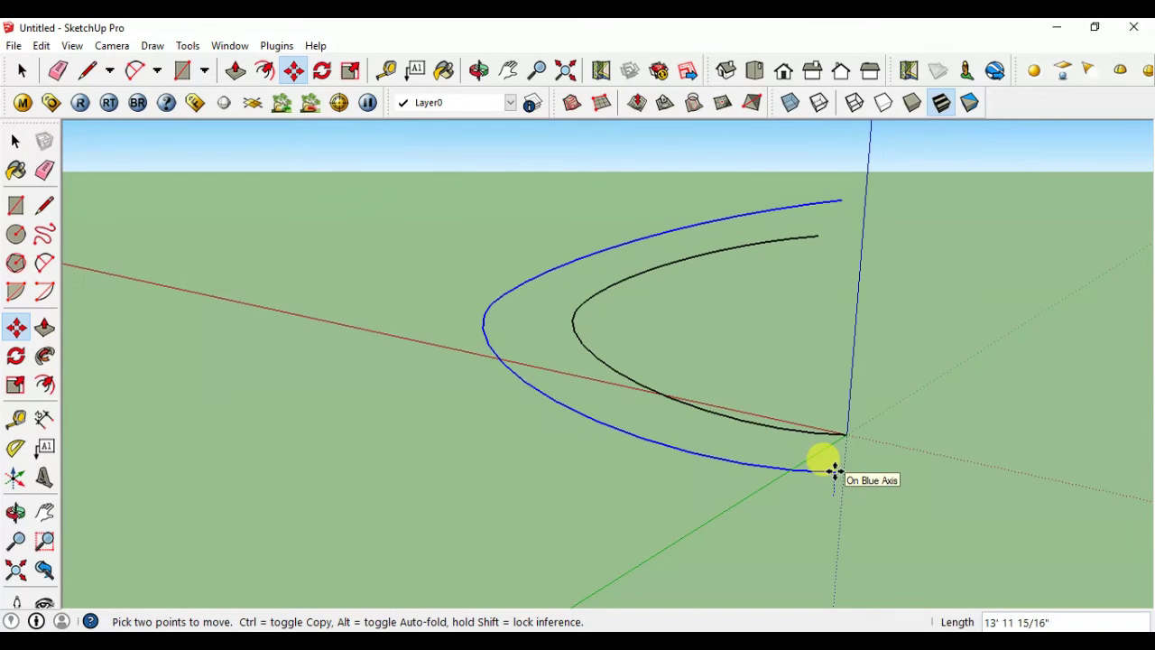
pyautogui.moveTo(887, 459)
pyautogui.mouseDown(button='middle')
pyautogui.moveTo(615, 365)
pyautogui.moveTo(872, 443)
pyautogui.moveTo(766, 524)
pyautogui.mouseUp(button='middle')
# - Draw an edge joining the arcs' lower ends and begin one at the upper ends
pyautogui.press('l')
pyautogui.click(752, 516)
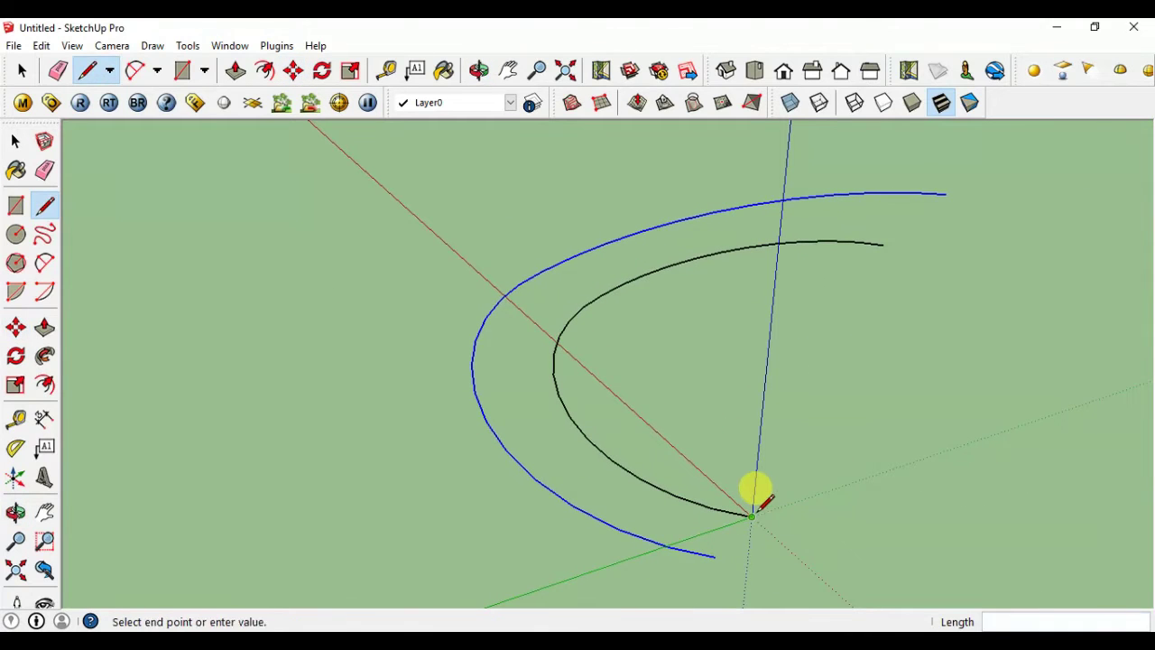
pyautogui.click(715, 555)
pyautogui.press('space')
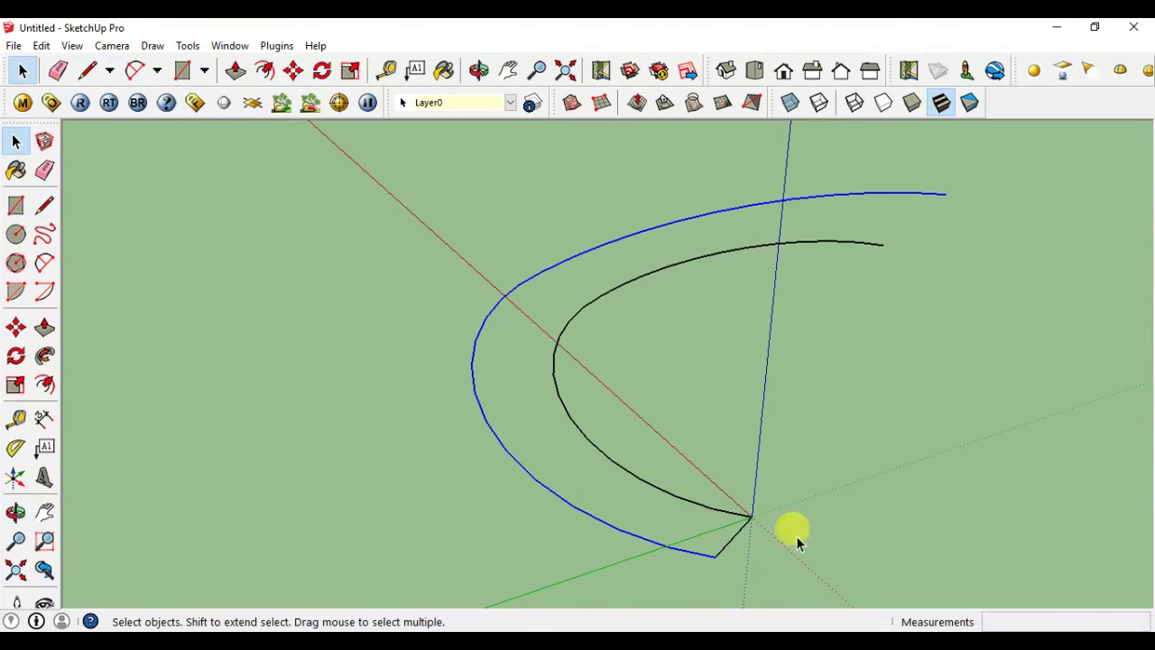
pyautogui.press('l')
pyautogui.click(883, 244)
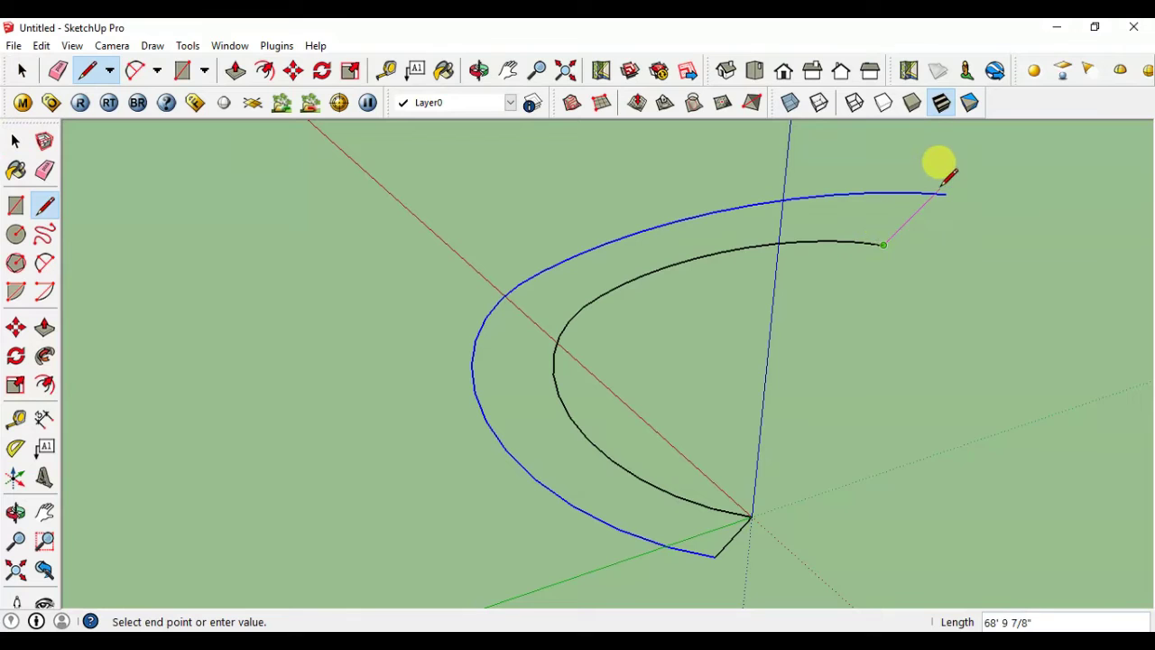
# - Close the upper-end edge and draw the first cross edges between the arcs, forming faces
pyautogui.click(944, 194)
pyautogui.press('space')
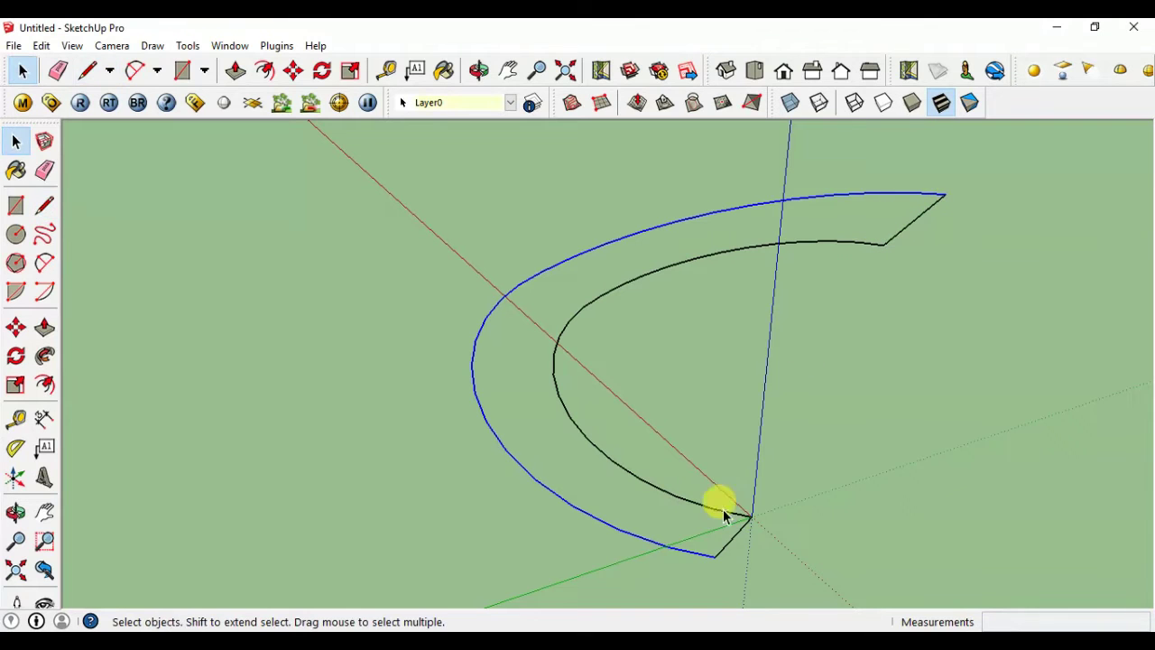
pyautogui.press('l')
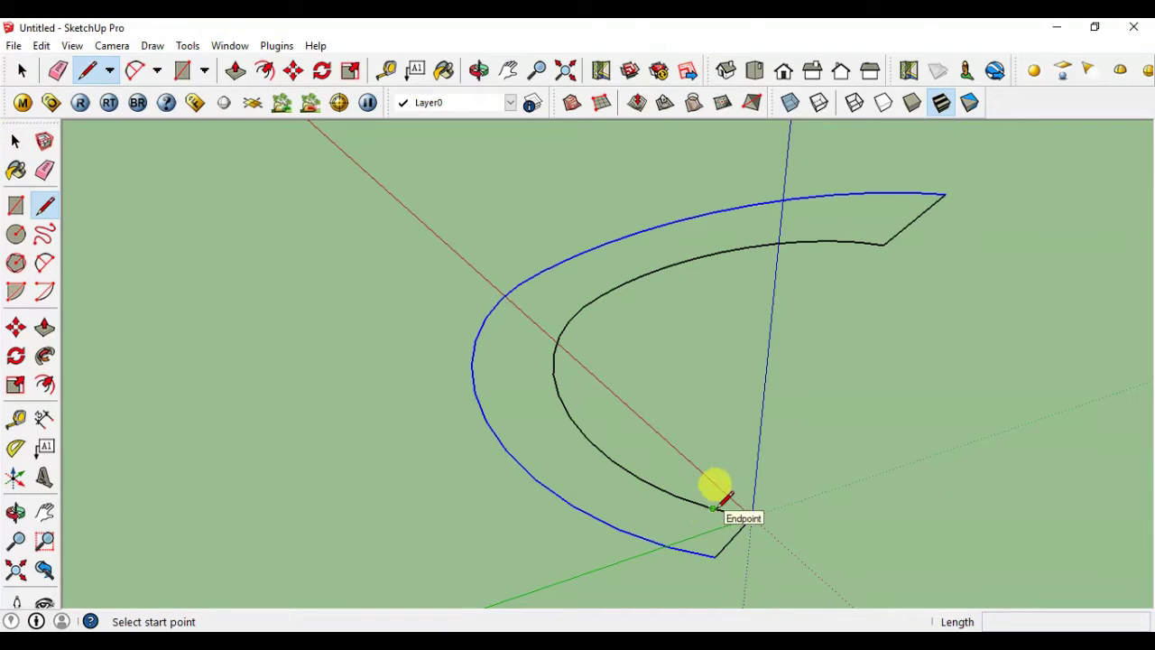
pyautogui.click(713, 508)
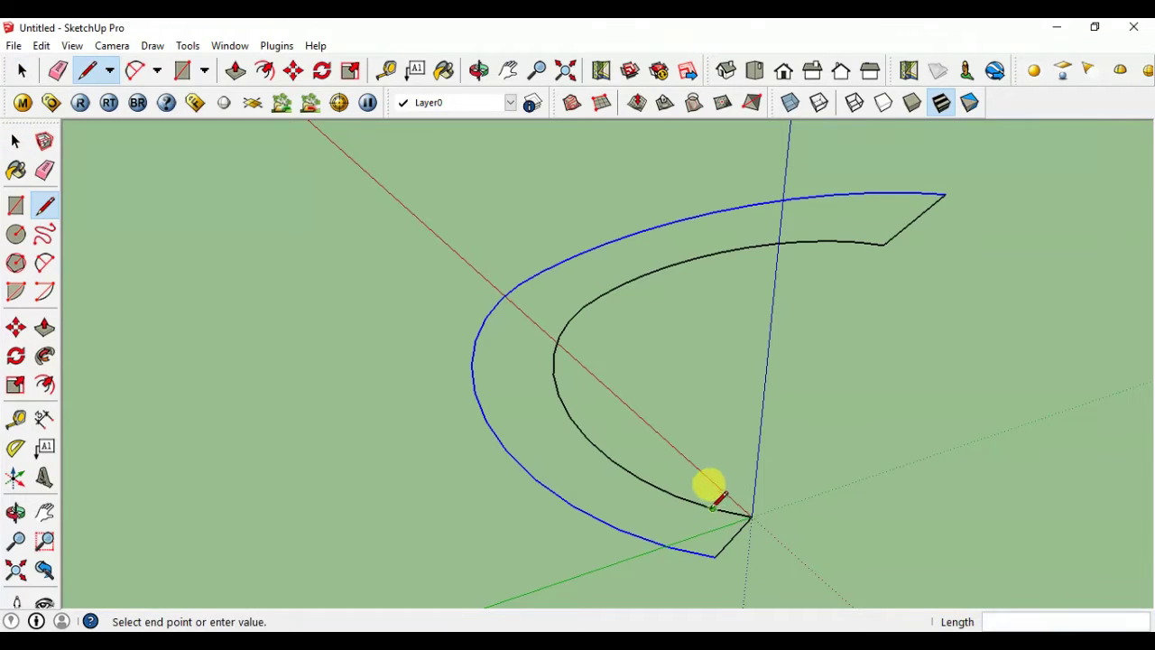
pyautogui.click(669, 544)
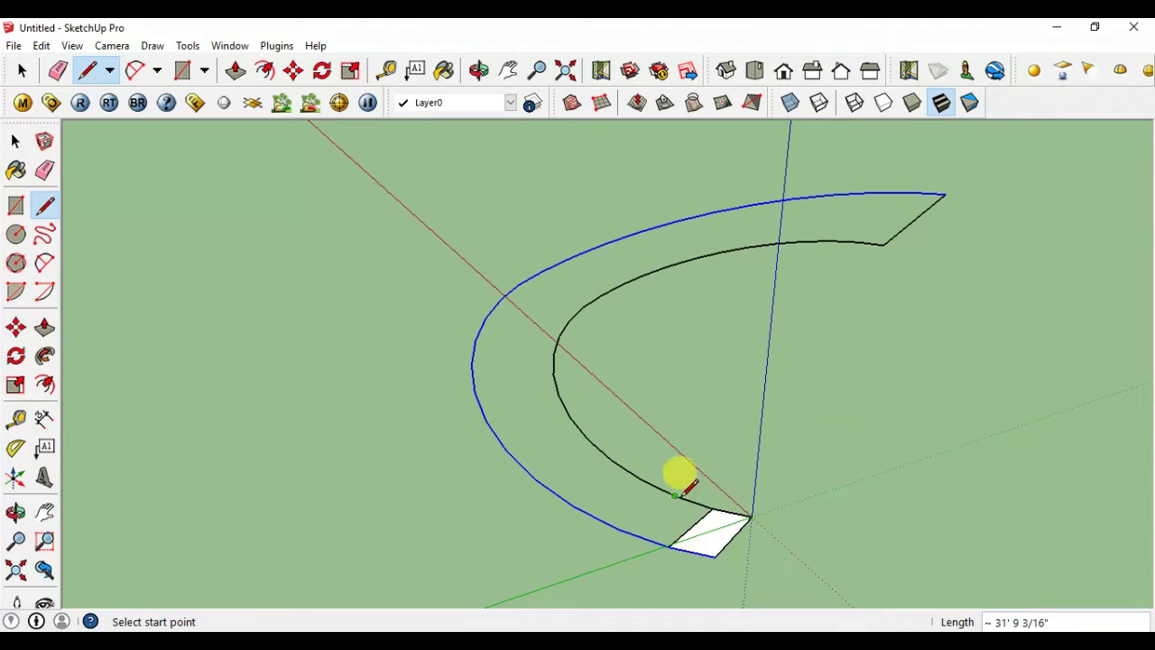
pyautogui.click(619, 527)
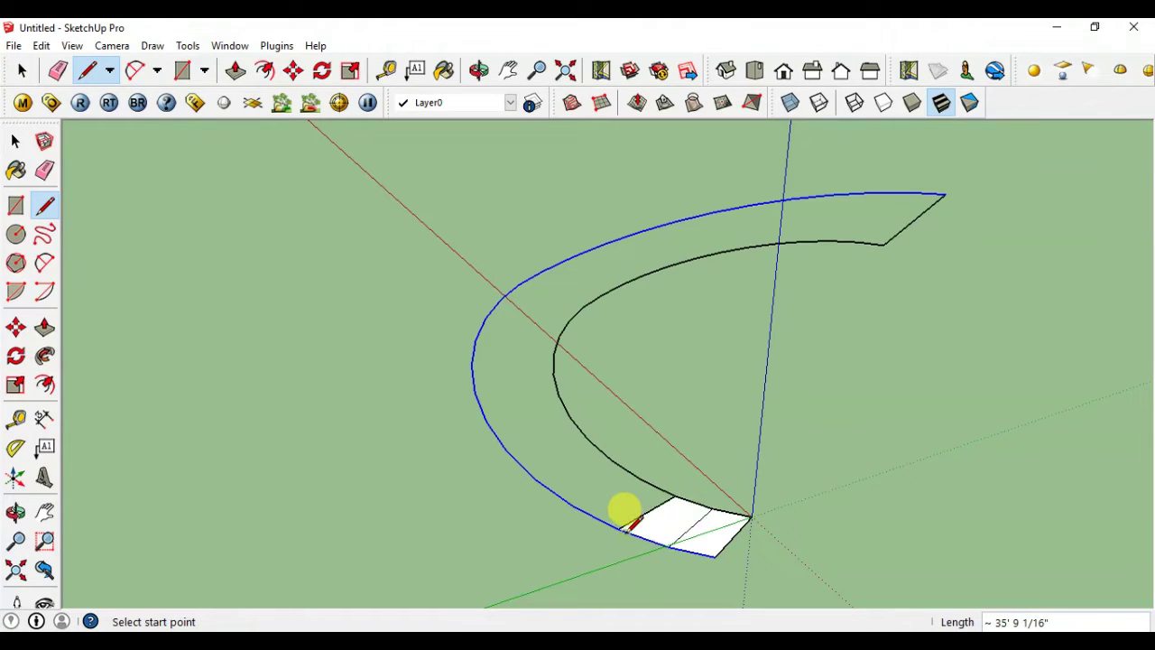
pyautogui.click(640, 476)
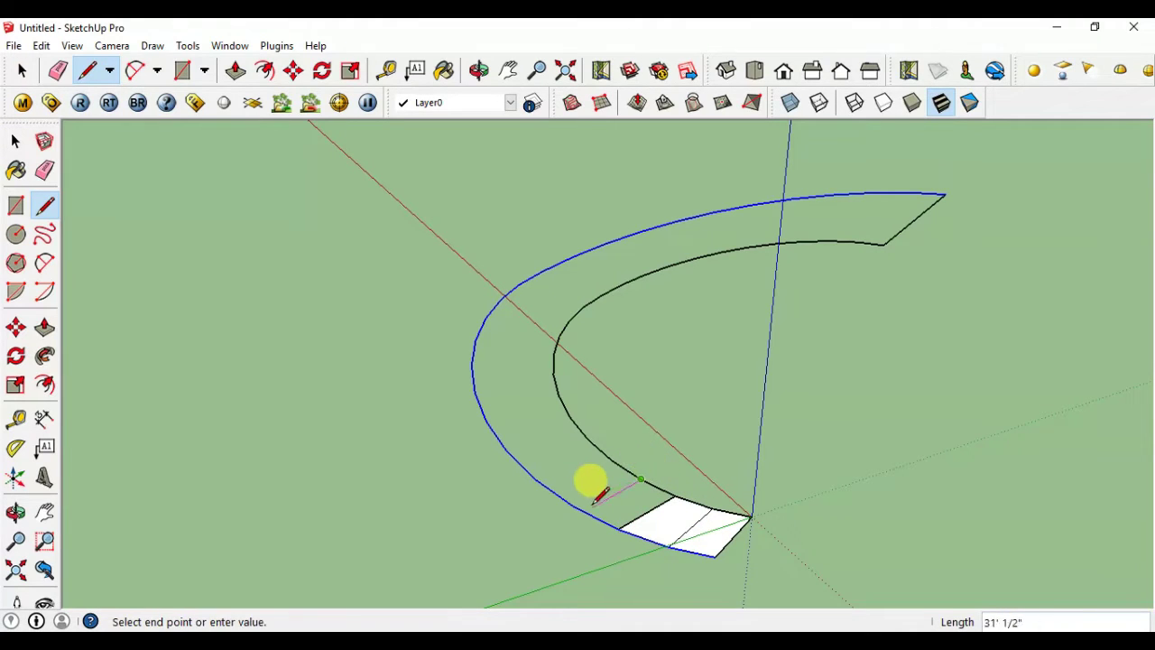
pyautogui.click(573, 504)
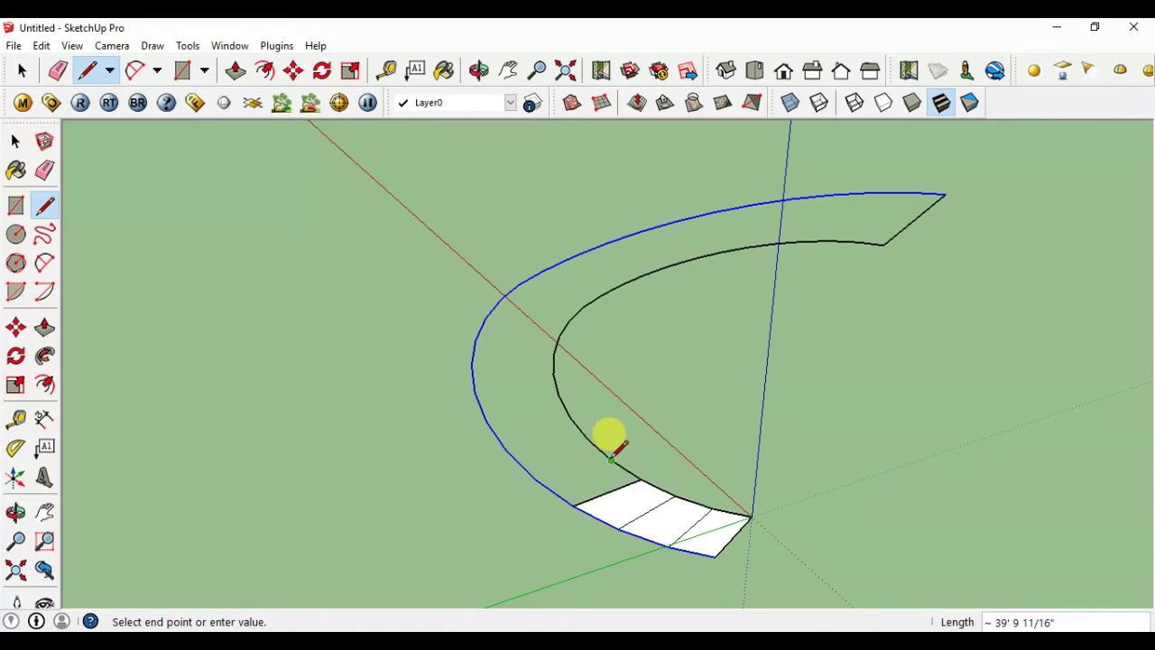
pyautogui.click(537, 479)
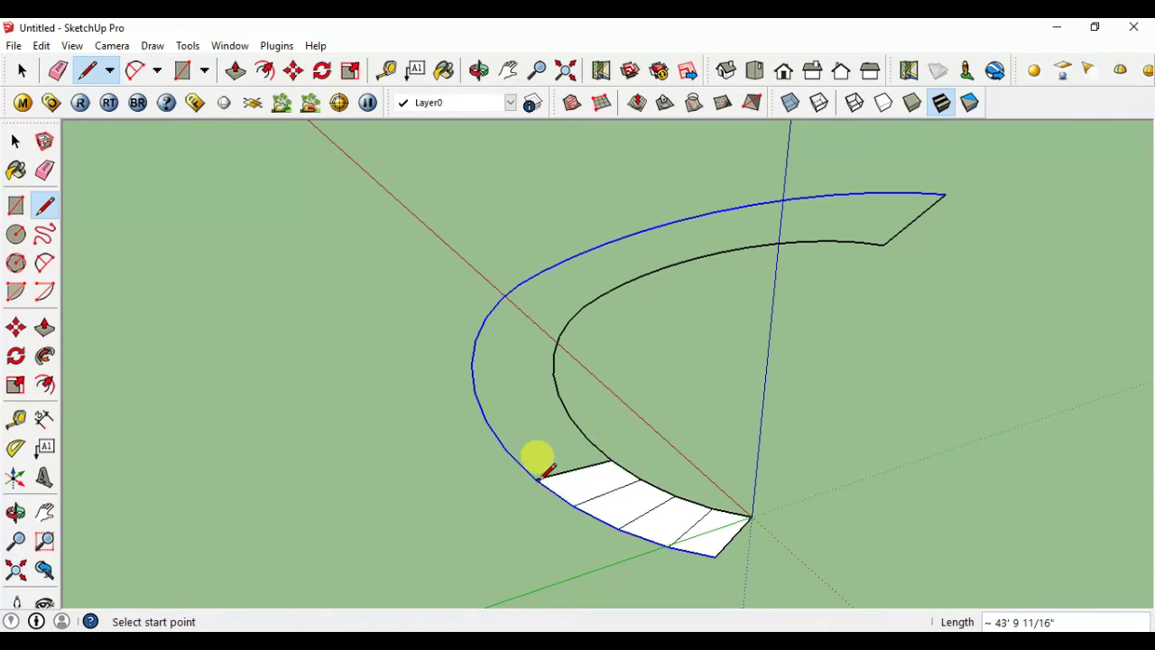
# - Add more cross edges between the arcs, filling faces roughly halfway around
pyautogui.click(587, 437)
pyautogui.click(505, 449)
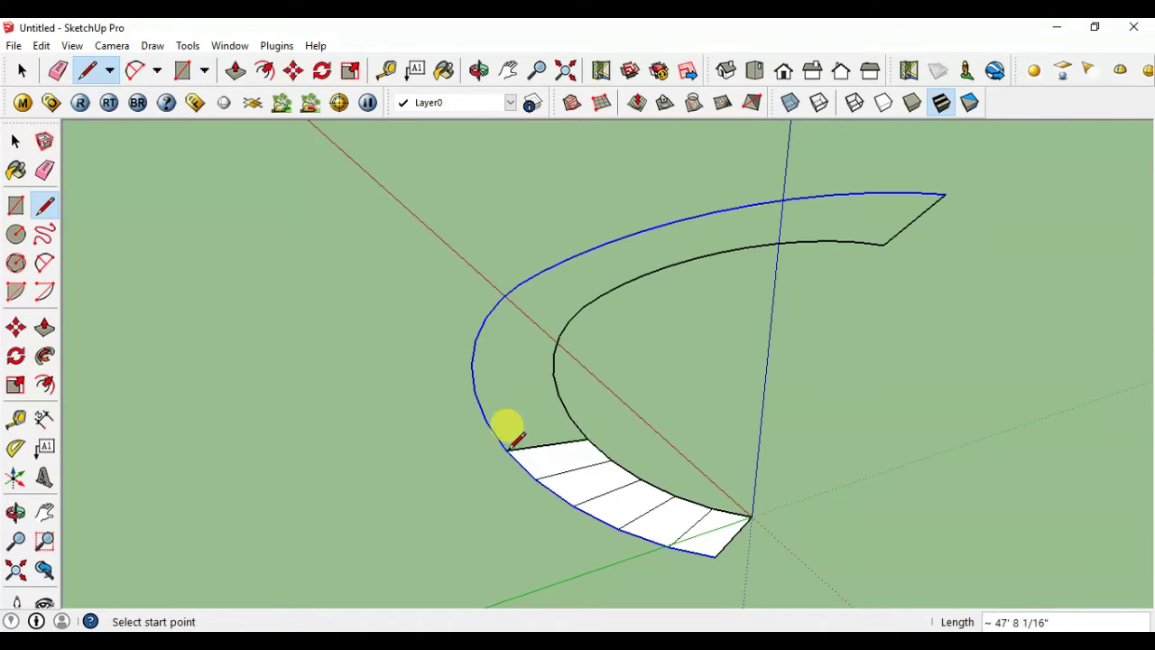
pyautogui.click(570, 415)
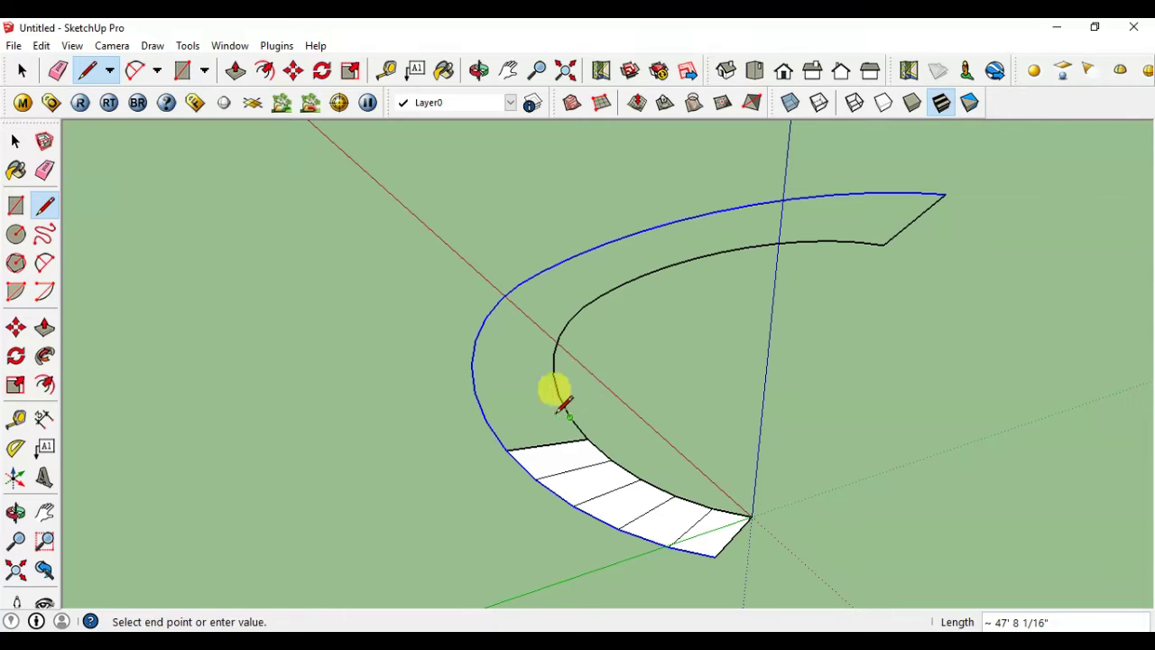
pyautogui.click(485, 418)
pyautogui.click(558, 395)
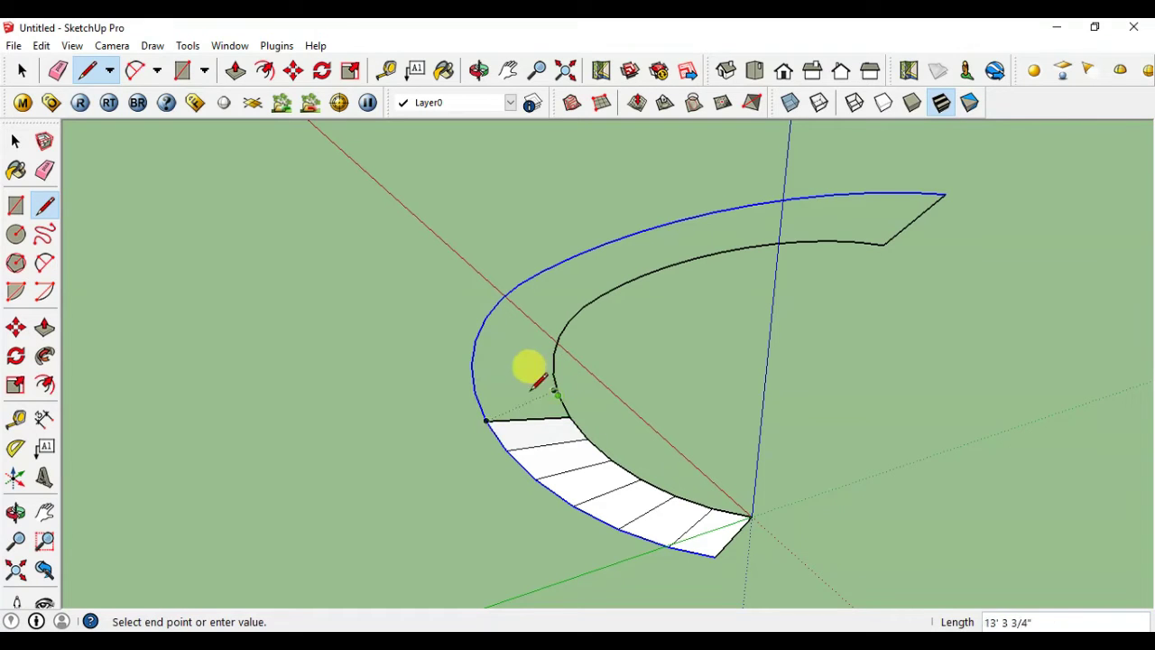
pyautogui.click(474, 393)
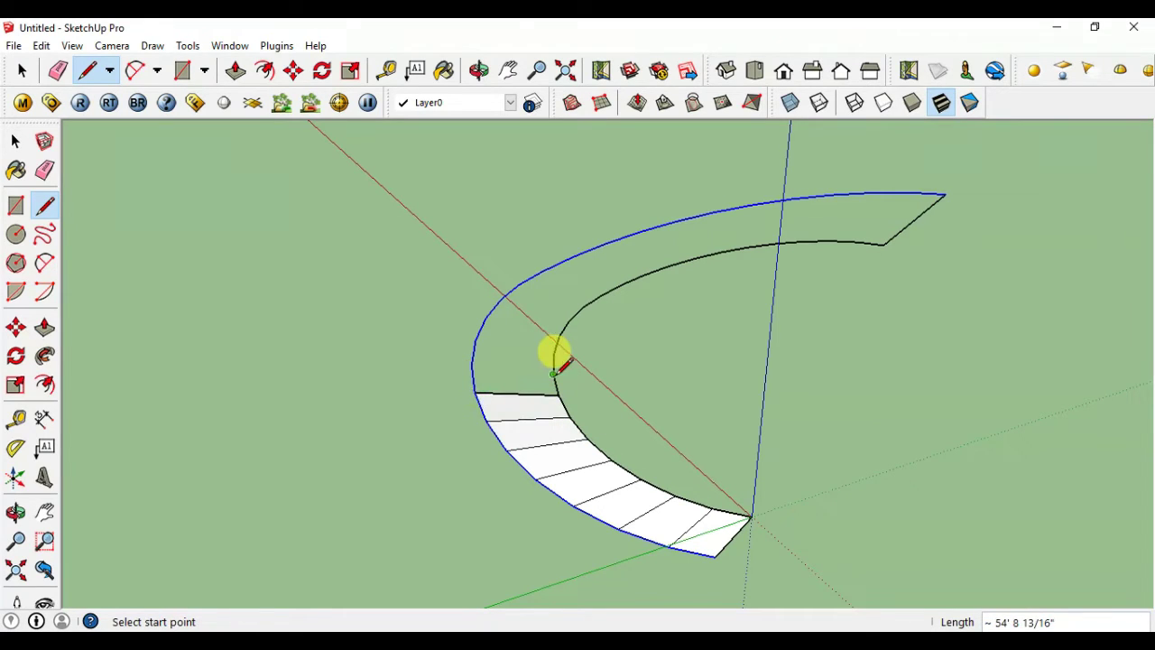
pyautogui.click(553, 372)
pyautogui.click(471, 365)
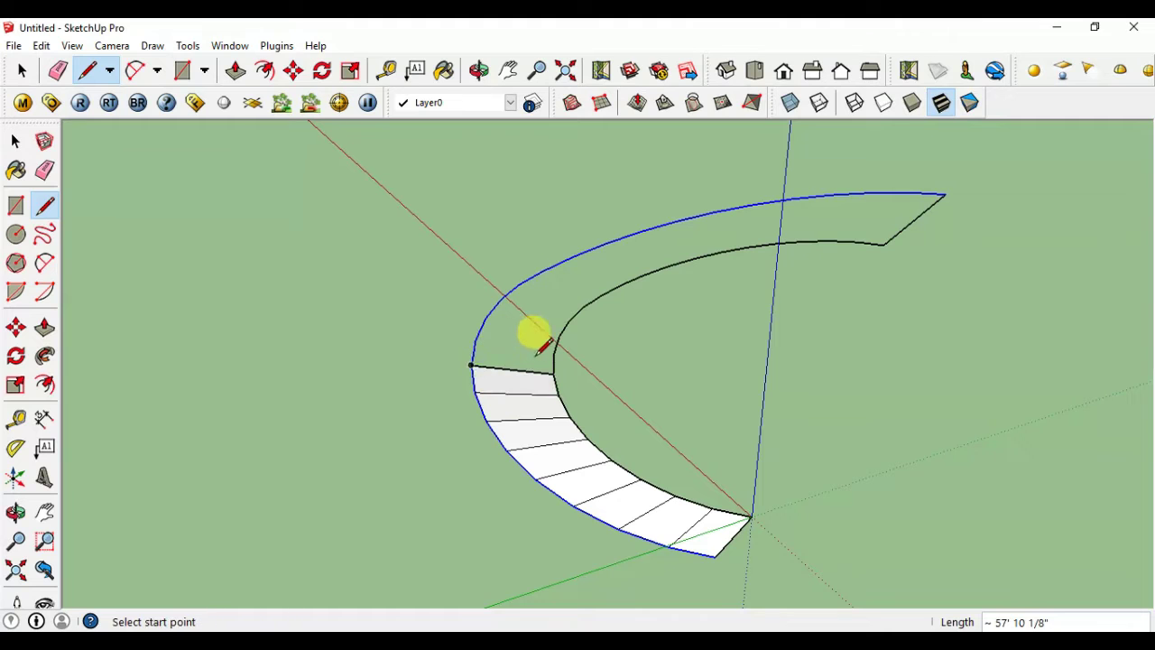
pyautogui.click(553, 352)
pyautogui.click(474, 341)
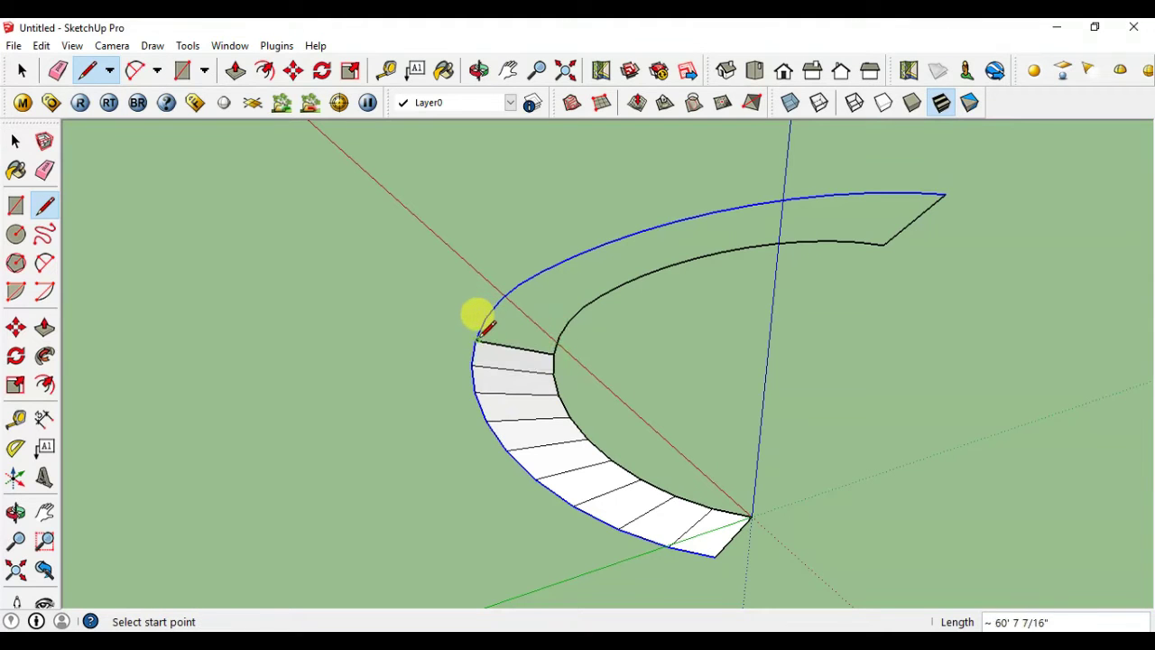
# - Continue drawing cross edges up the ribbon, closing more step faces
pyautogui.click(559, 335)
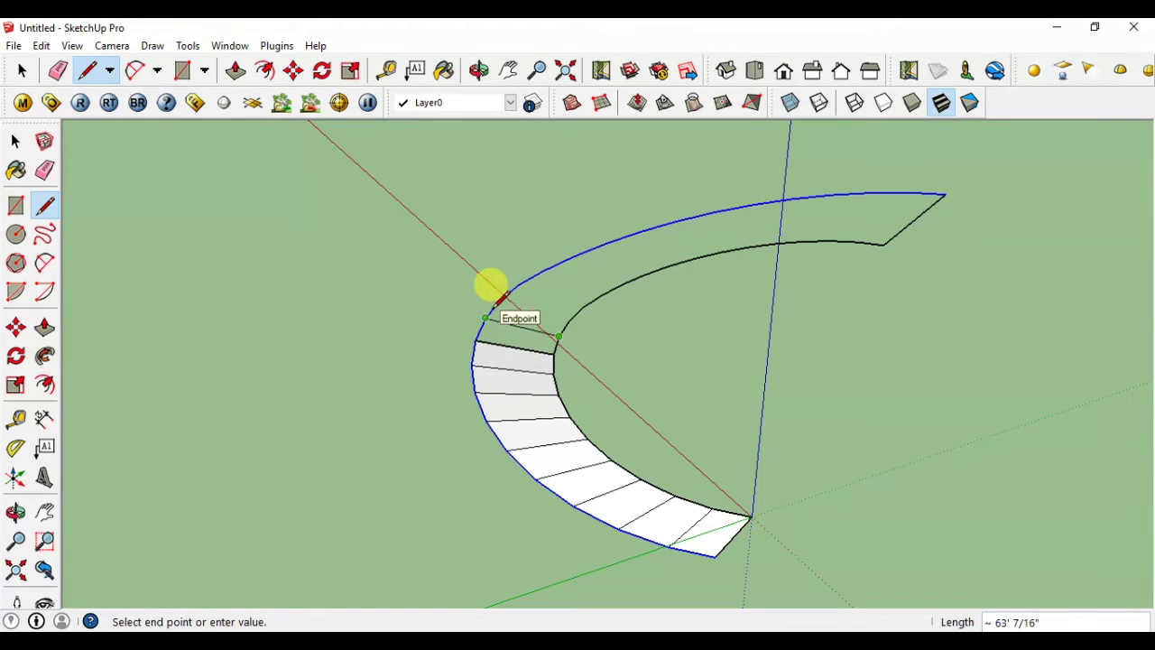
pyautogui.click(492, 305)
pyautogui.click(569, 318)
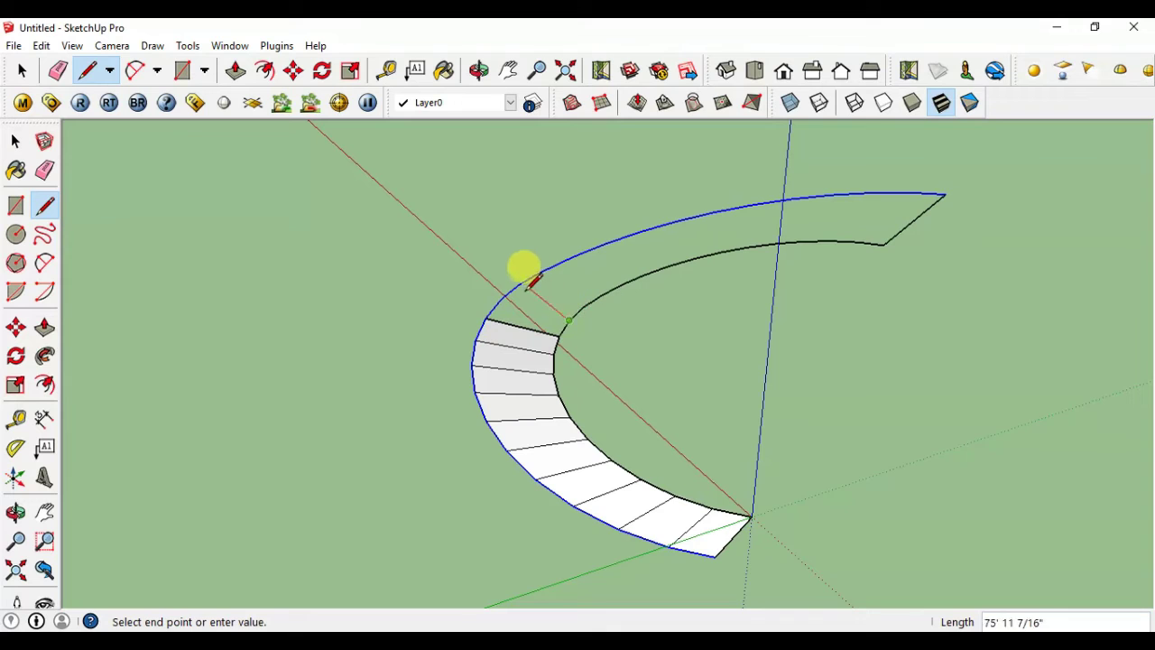
pyautogui.click(508, 291)
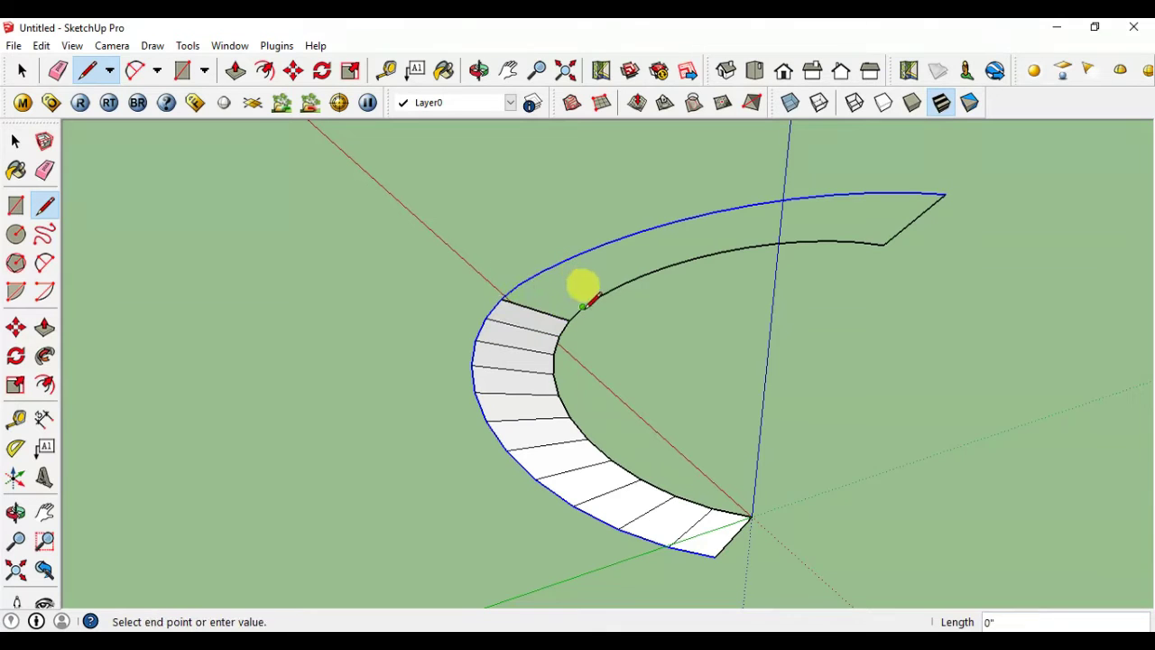
pyautogui.click(519, 284)
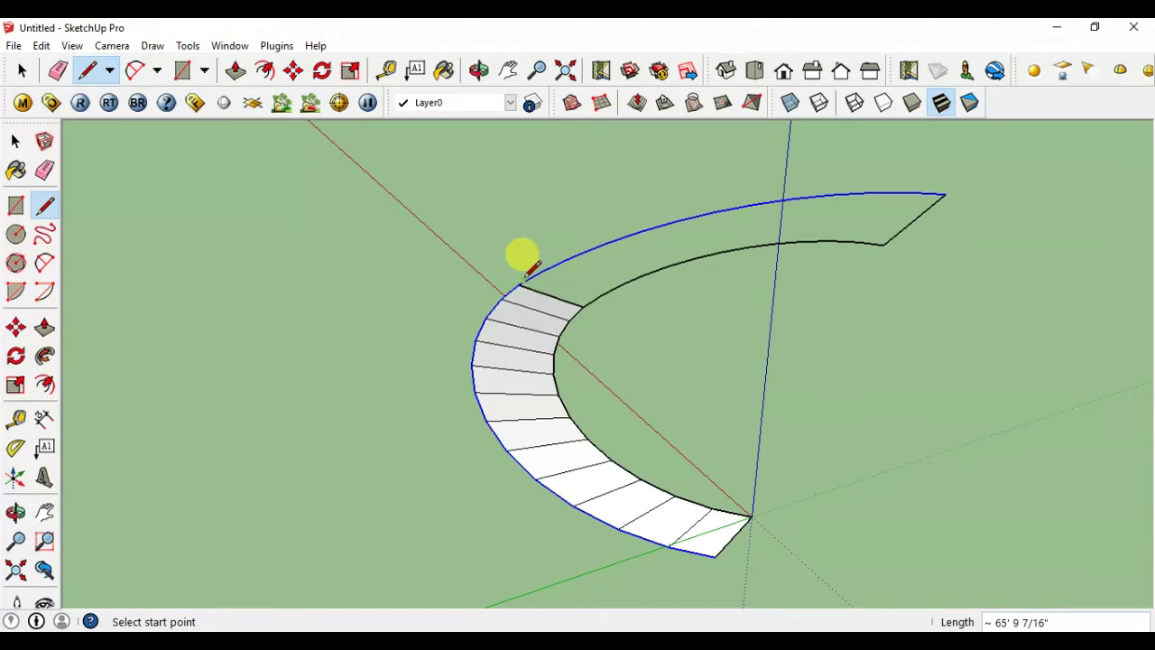
pyautogui.click(600, 295)
pyautogui.click(541, 270)
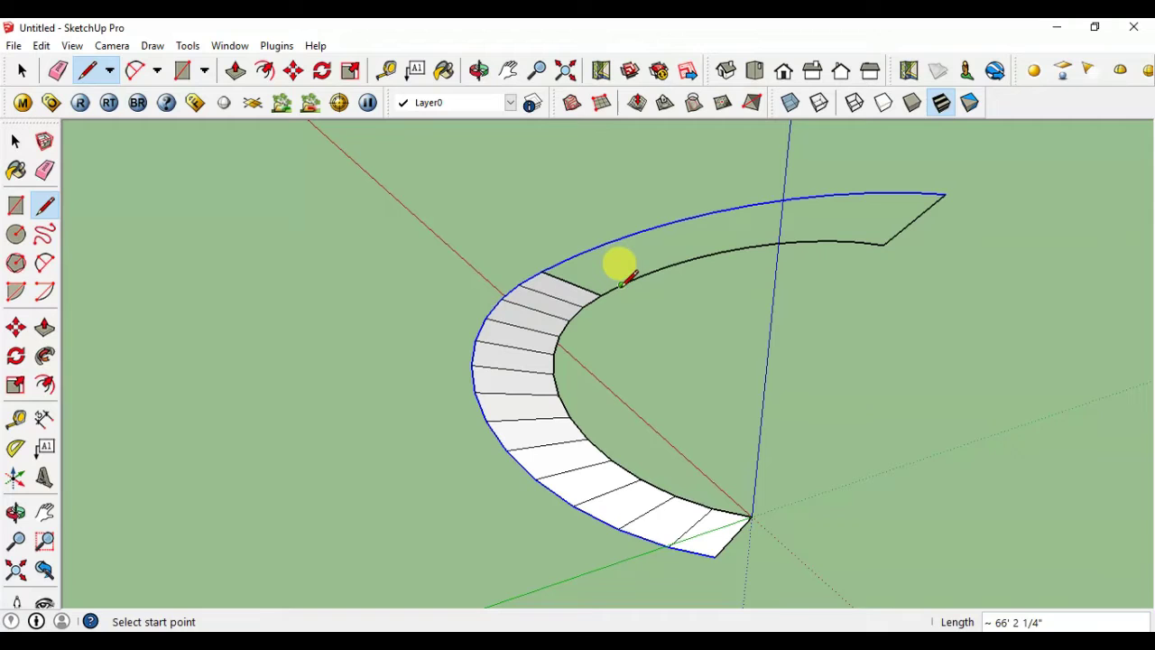
pyautogui.click(621, 284)
pyautogui.click(572, 257)
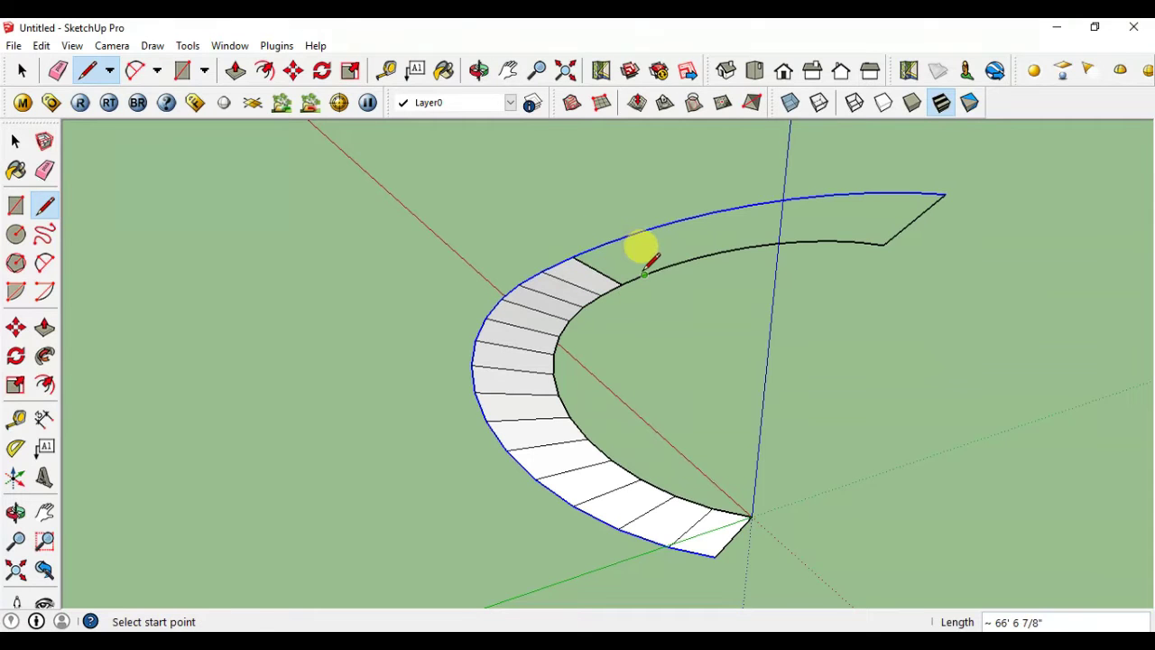
pyautogui.click(643, 273)
pyautogui.click(607, 243)
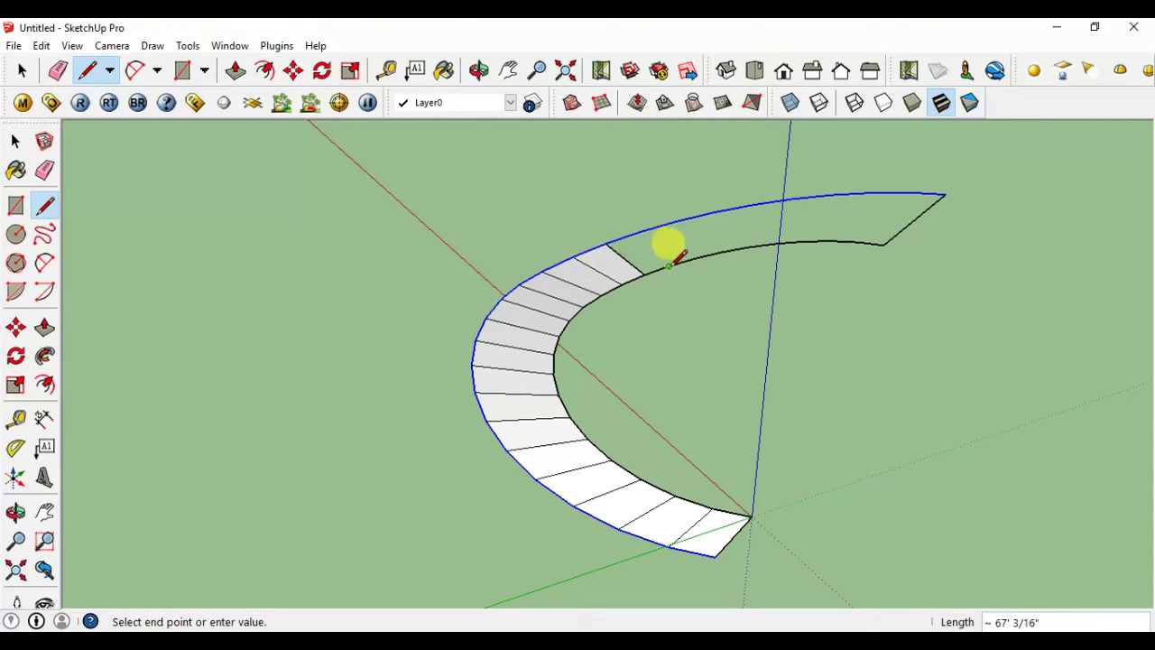
pyautogui.click(639, 231)
pyautogui.click(694, 259)
# - Draw the remaining cross edges to the ribbon's upper end, closing the final face
pyautogui.click(677, 219)
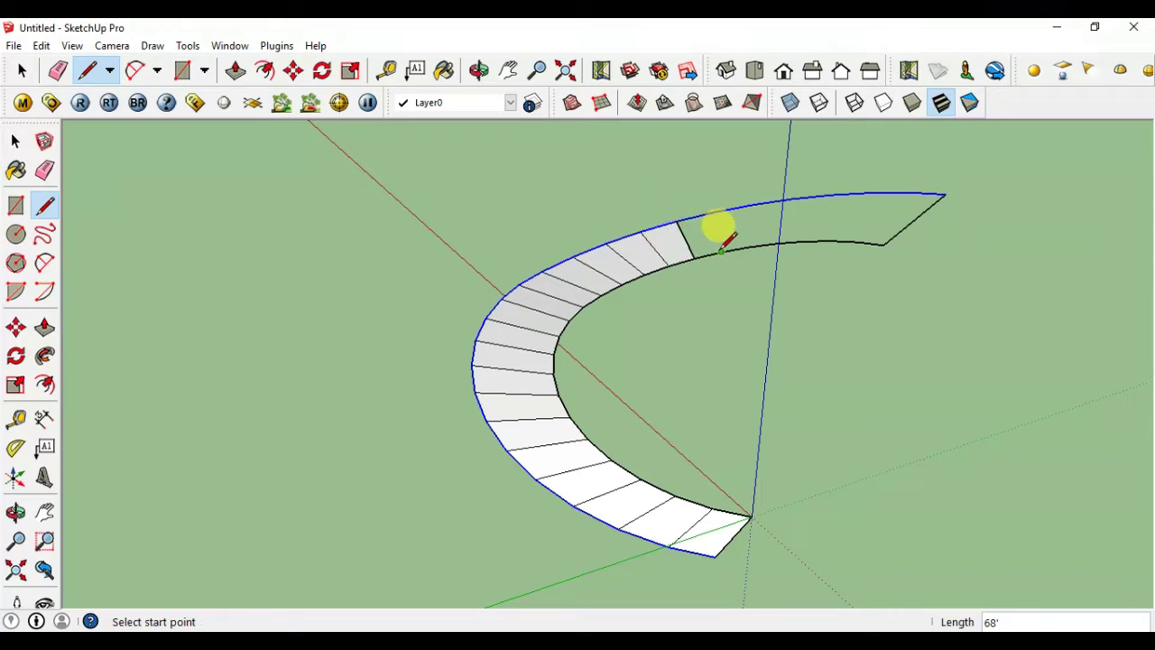
pyautogui.click(718, 214)
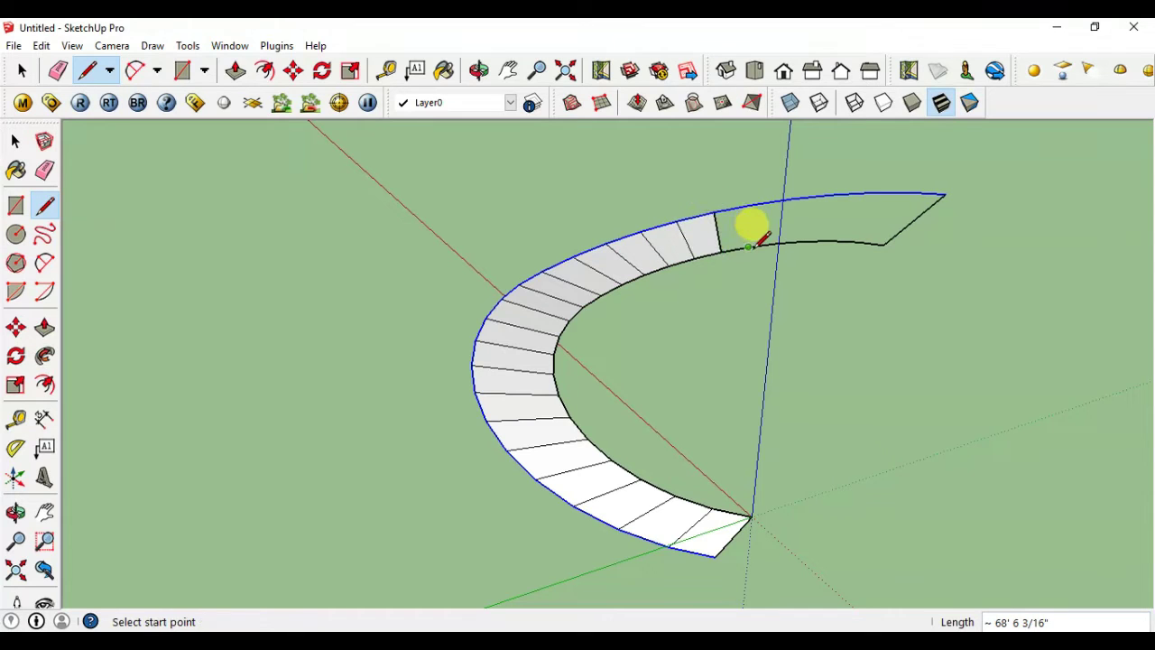
pyautogui.click(748, 247)
pyautogui.click(751, 205)
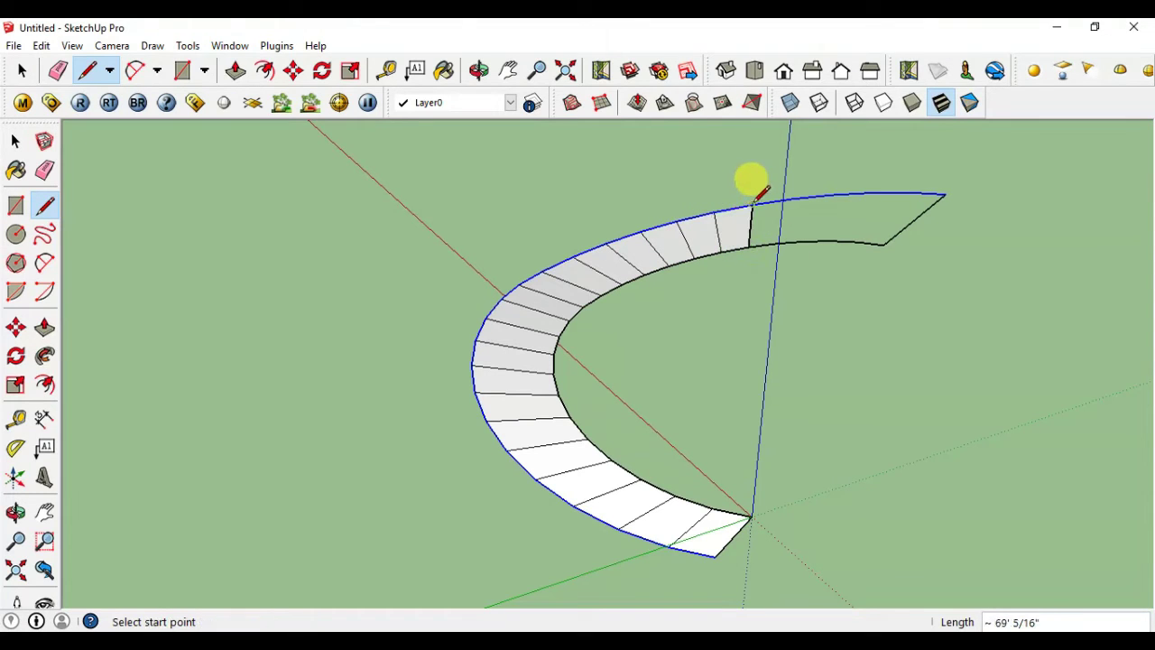
pyautogui.click(778, 241)
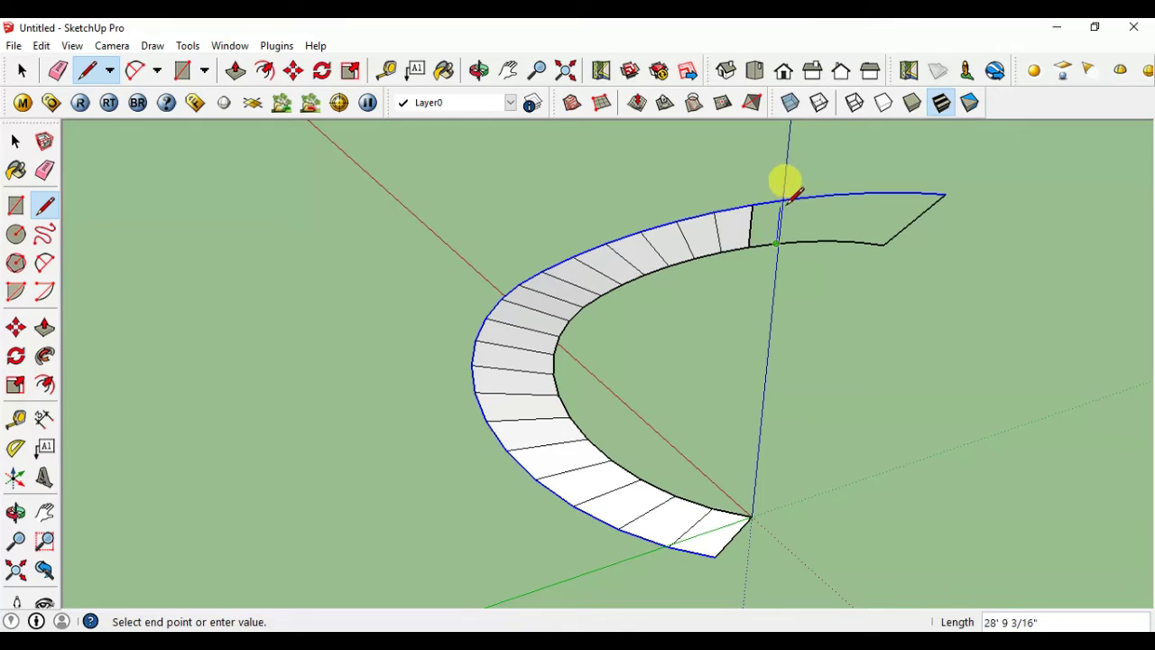
pyautogui.click(791, 197)
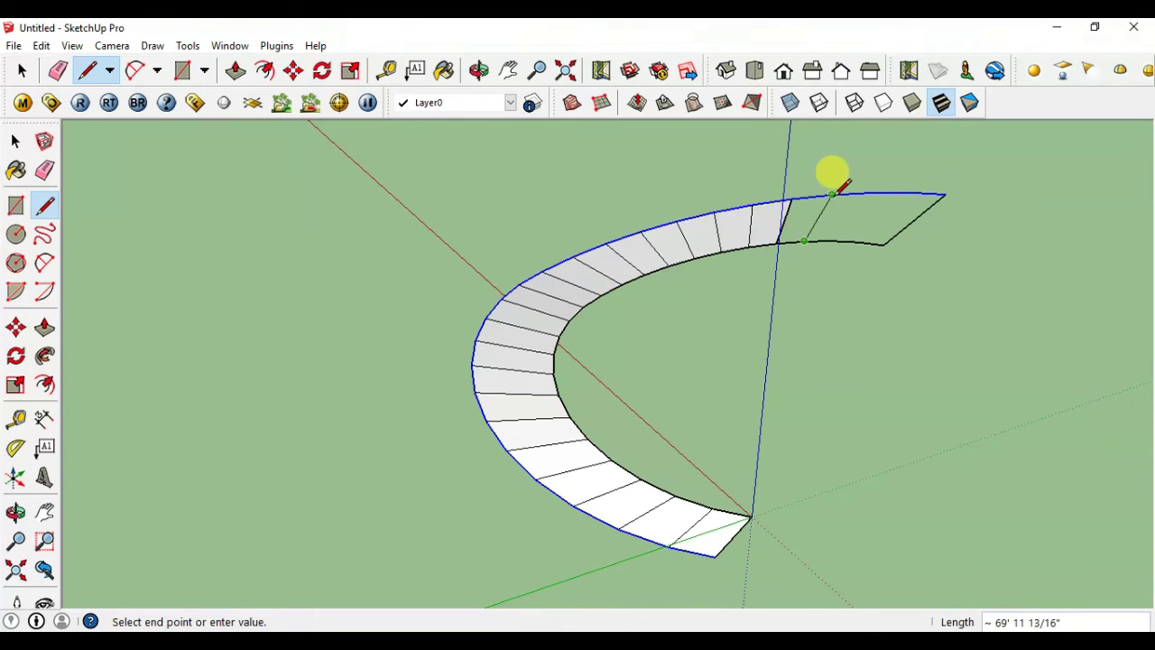
pyautogui.click(830, 194)
pyautogui.click(831, 240)
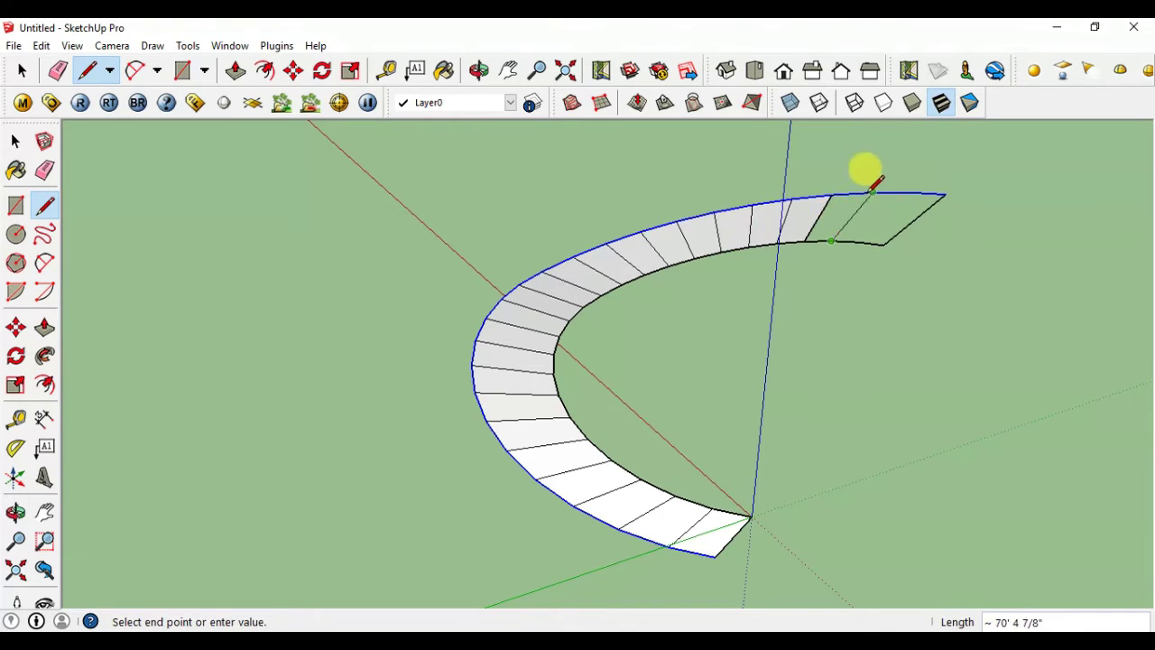
pyautogui.click(871, 192)
pyautogui.click(857, 240)
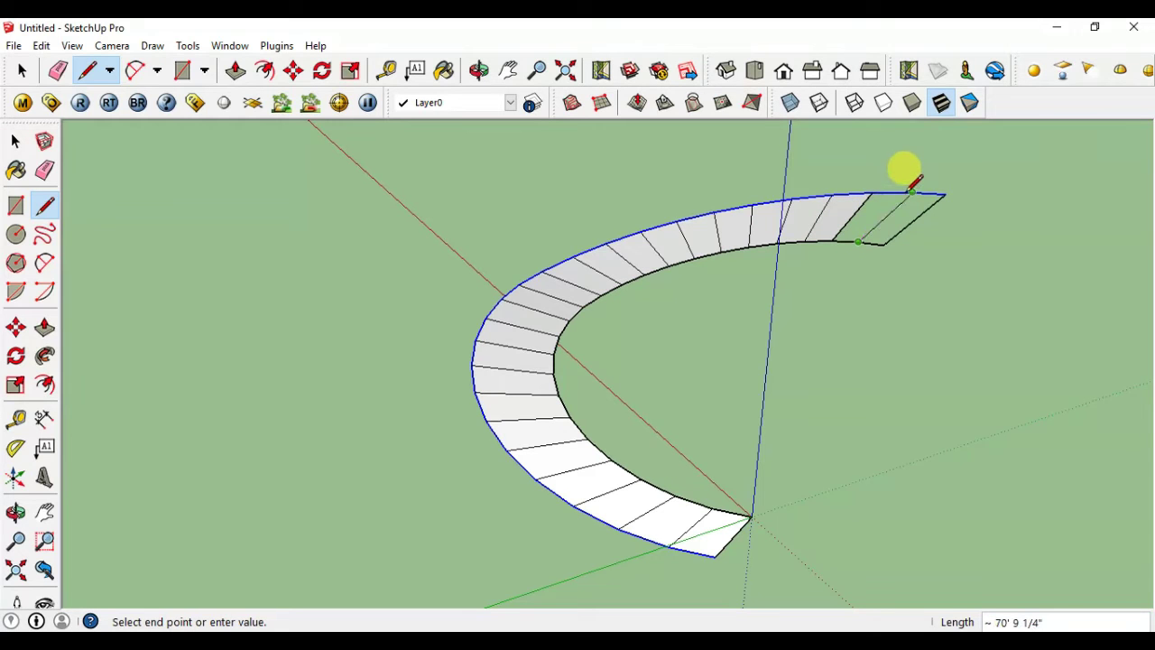
pyautogui.click(911, 191)
# - Reverse the last step face at the ribbon's end to match the others
pyautogui.press('space')
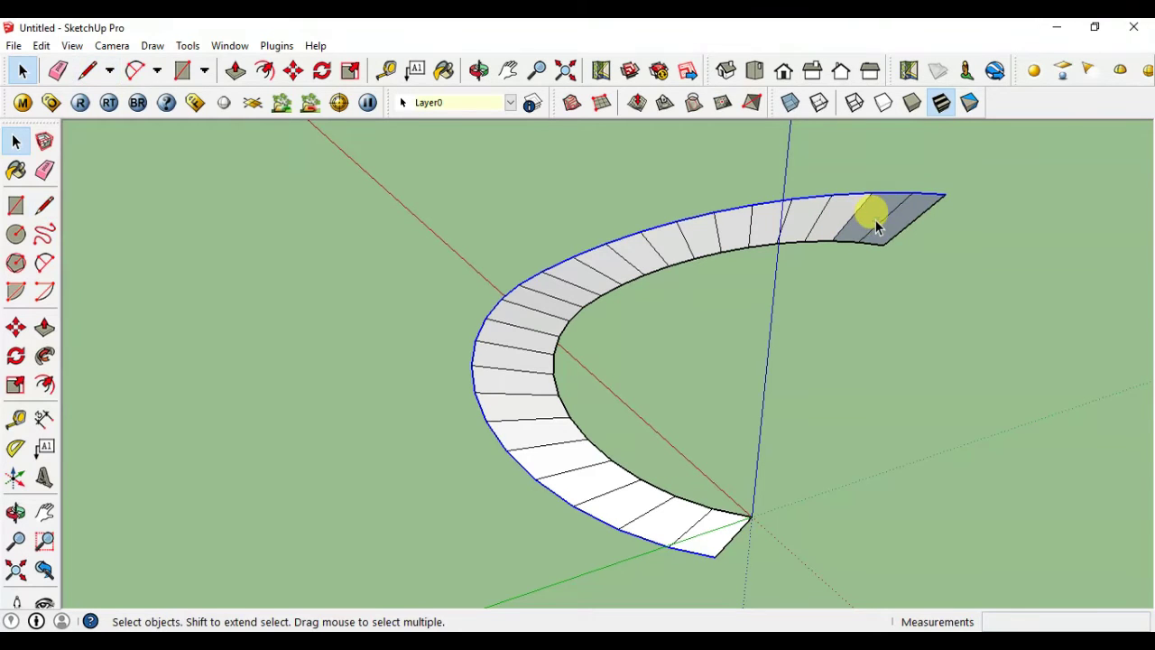
pyautogui.click(874, 220)
pyautogui.rightClick(886, 233)
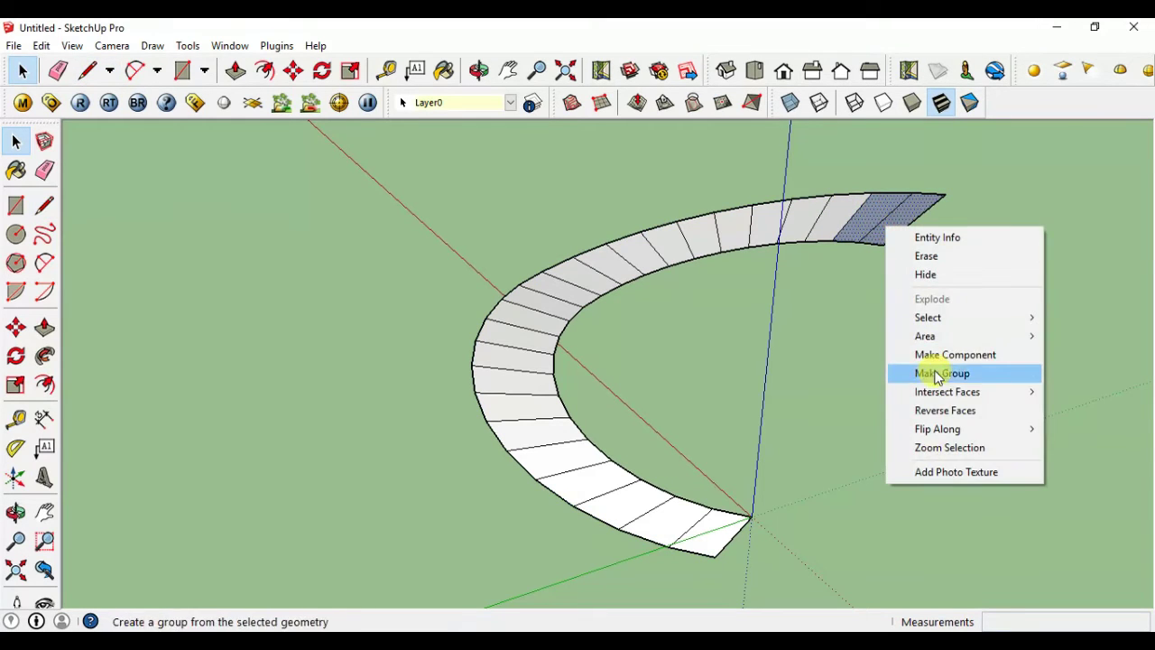
pyautogui.click(932, 412)
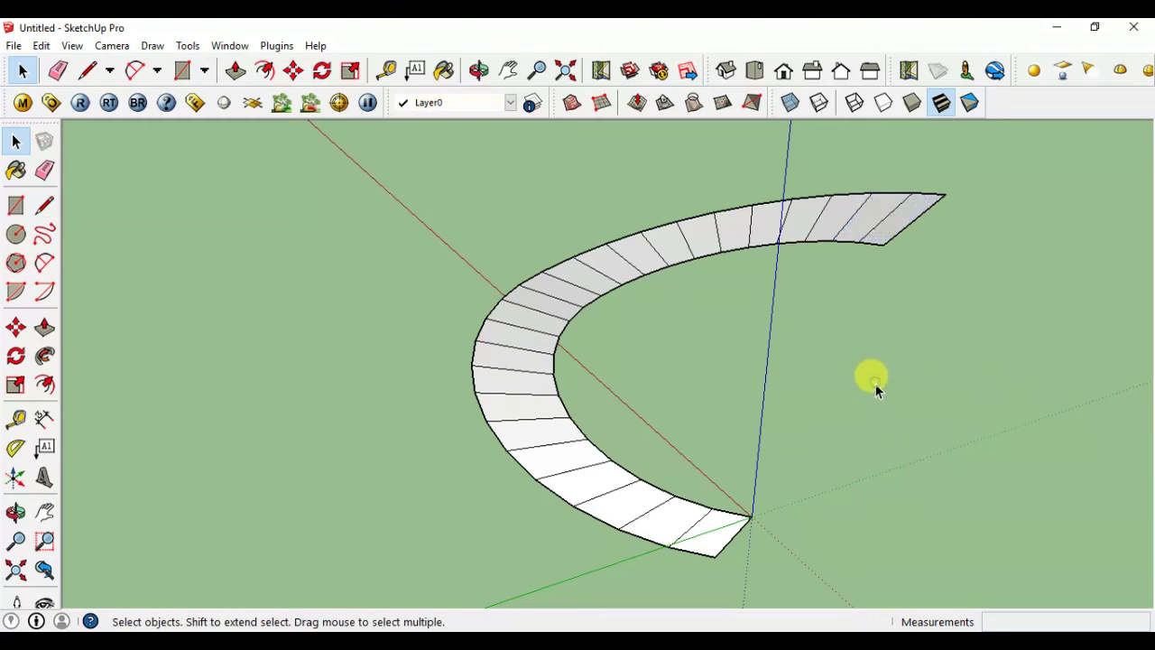
# - Orbit to a low side view and box-select the whole curved ribbon
pyautogui.moveTo(812, 413)
pyautogui.mouseDown(button='middle')
pyautogui.moveTo(989, 366)
pyautogui.moveTo(1101, 433)
pyautogui.mouseUp(button='middle')
pyautogui.moveTo(696, 497)
pyautogui.mouseDown(button='middle')
pyautogui.moveTo(908, 587)
pyautogui.moveTo(508, 413)
pyautogui.moveTo(670, 417)
pyautogui.mouseUp(button='middle')
pyautogui.scroll(-3, 812, 421)
pyautogui.moveTo(812, 420)
pyautogui.mouseDown(button='middle')
pyautogui.moveTo(683, 458)
pyautogui.moveTo(386, 428)
pyautogui.moveTo(676, 523)
pyautogui.mouseUp(button='middle')
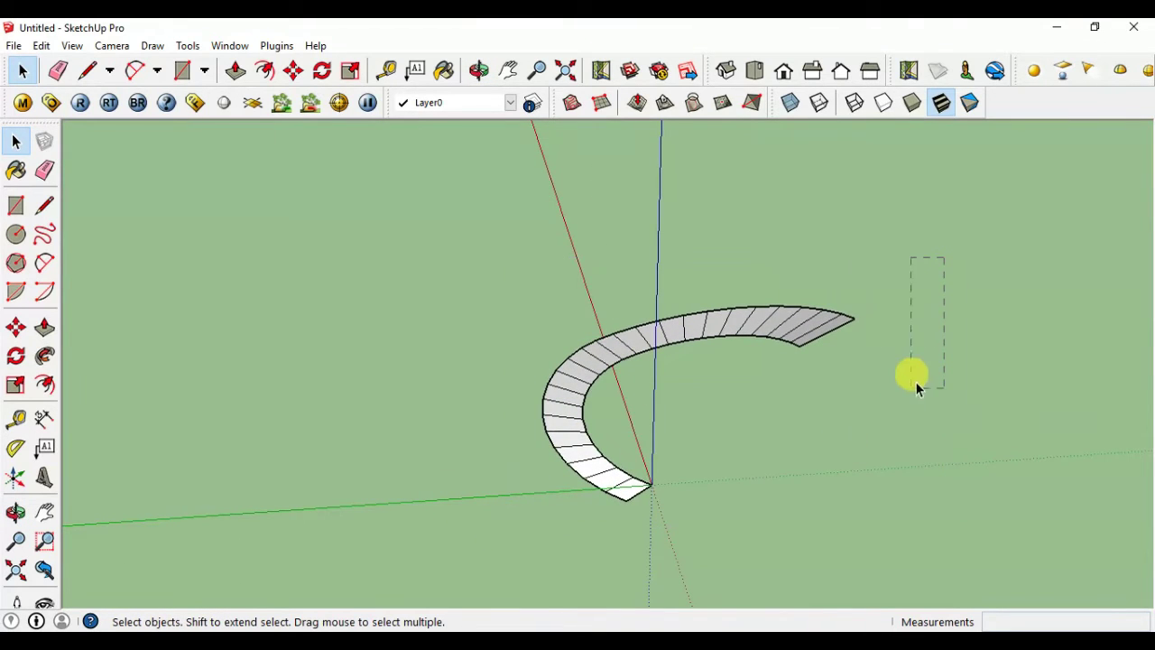
pyautogui.moveTo(774, 440)
pyautogui.mouseDown(button='middle')
pyautogui.moveTo(683, 291)
pyautogui.moveTo(749, 348)
pyautogui.moveTo(907, 378)
pyautogui.moveTo(1134, 328)
pyautogui.mouseUp(button='middle')
pyautogui.moveTo(834, 405); pyautogui.dragTo(890, 283, button='middle')
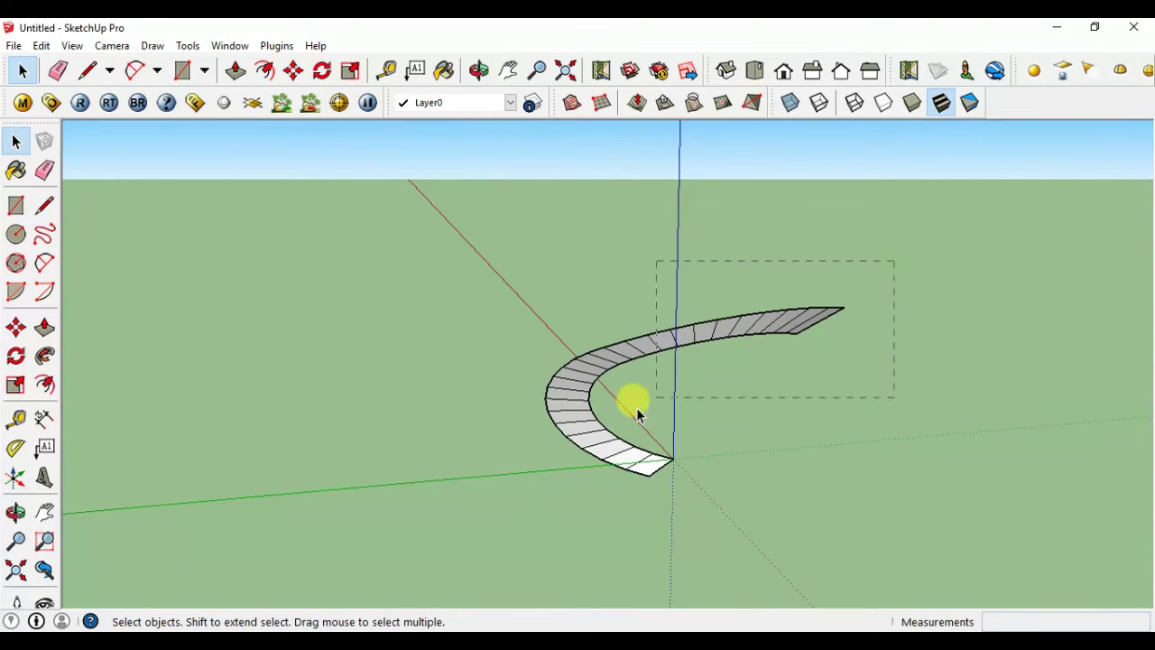
pyautogui.moveTo(494, 535); pyautogui.dragTo(494, 536)
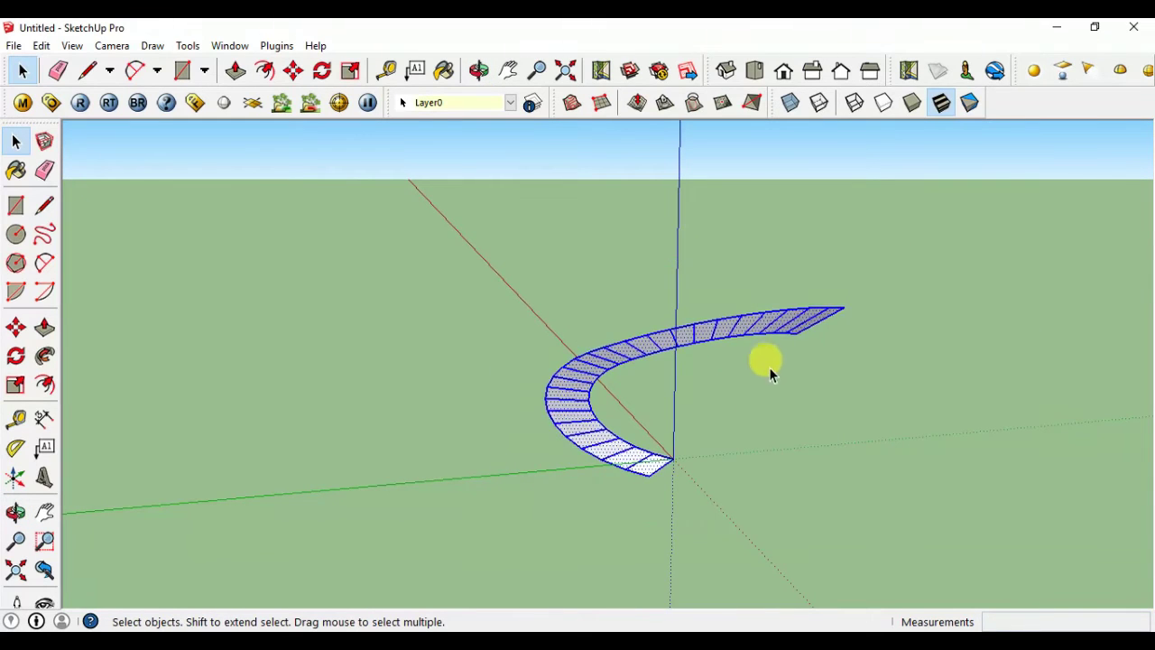
pyautogui.scroll(2, 768, 366)
pyautogui.scroll(2, 777, 357)
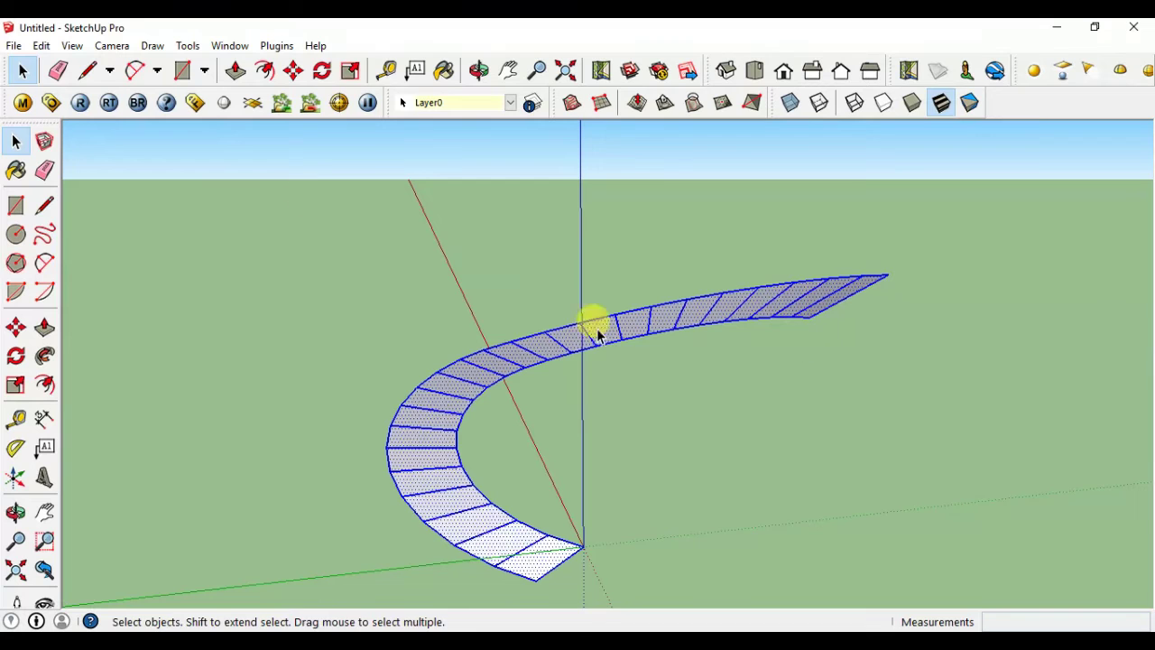
# - Smooth the selected ribbon with Window > Soften Edges, then close the panel
pyautogui.click(219, 48)
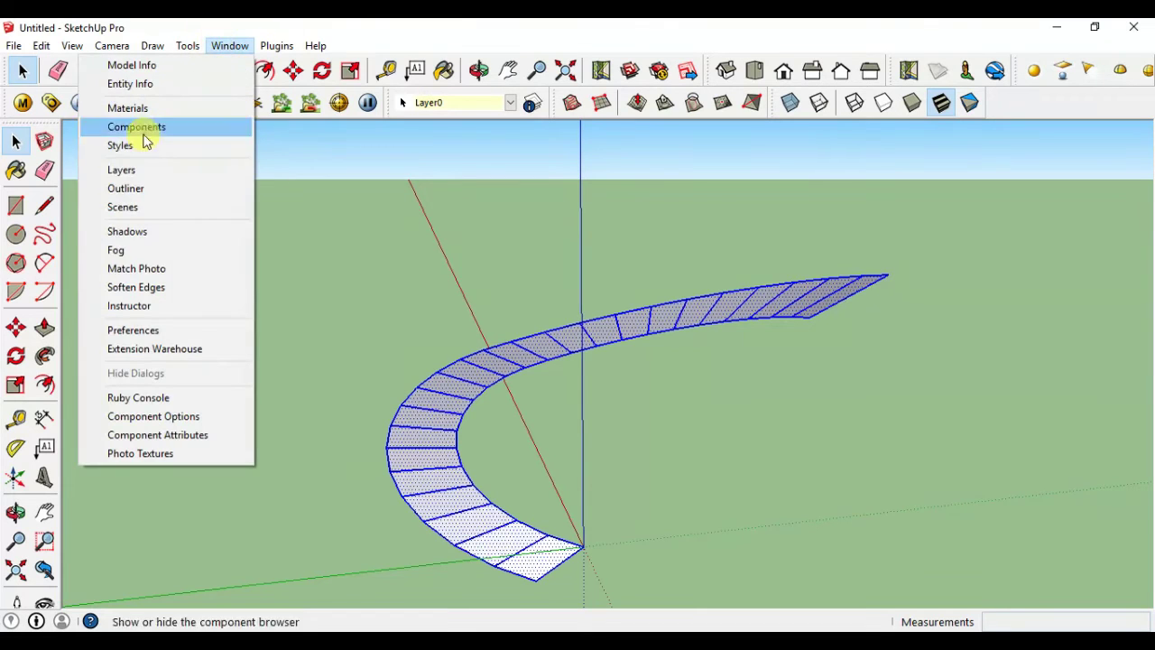
pyautogui.click(144, 289)
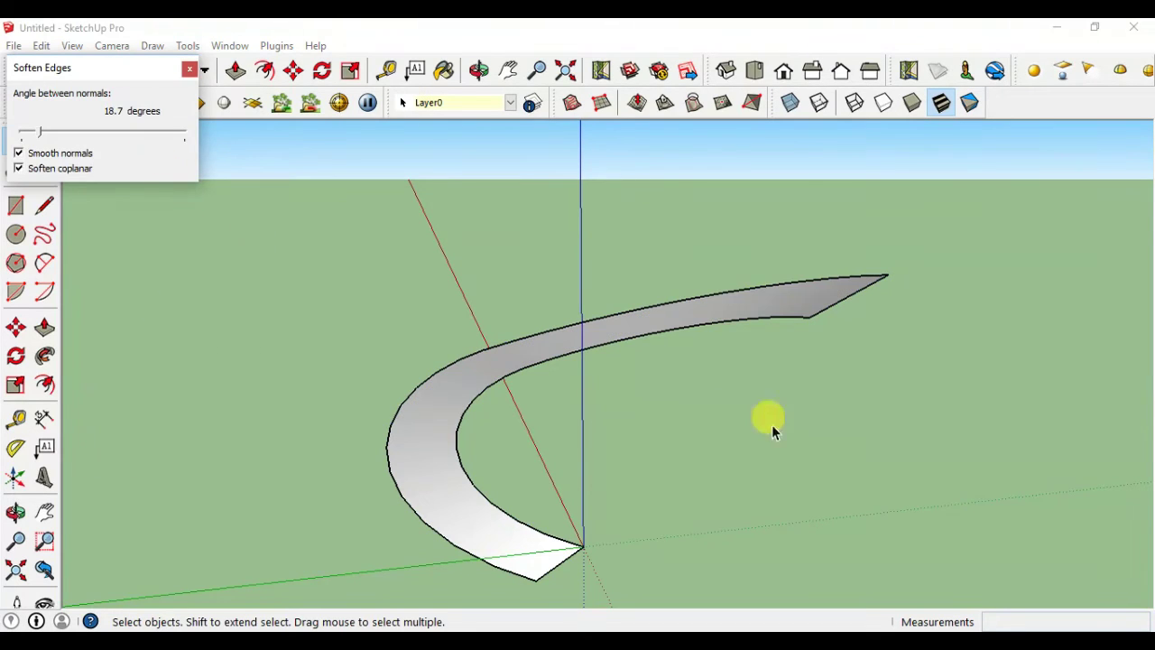
pyautogui.click(372, 448)
pyautogui.moveTo(373, 448)
pyautogui.mouseDown(button='middle')
pyautogui.moveTo(652, 430)
pyautogui.moveTo(583, 433)
pyautogui.moveTo(231, 183)
pyautogui.mouseUp(button='middle')
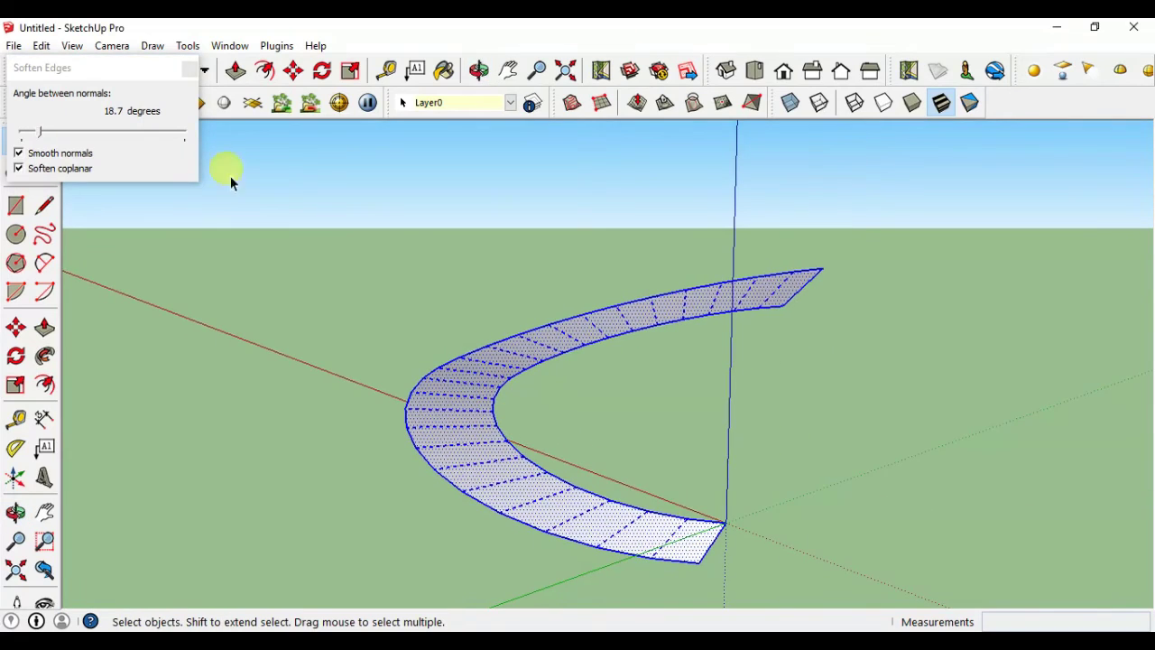
pyautogui.click(191, 70)
pyautogui.click(356, 335)
pyautogui.moveTo(356, 335)
pyautogui.mouseDown(button='middle')
pyautogui.moveTo(717, 402)
pyautogui.moveTo(1031, 366)
pyautogui.moveTo(1103, 288)
pyautogui.moveTo(806, 273)
pyautogui.moveTo(418, 330)
pyautogui.moveTo(400, 439)
pyautogui.moveTo(515, 454)
pyautogui.moveTo(626, 297)
pyautogui.mouseUp(button='middle')
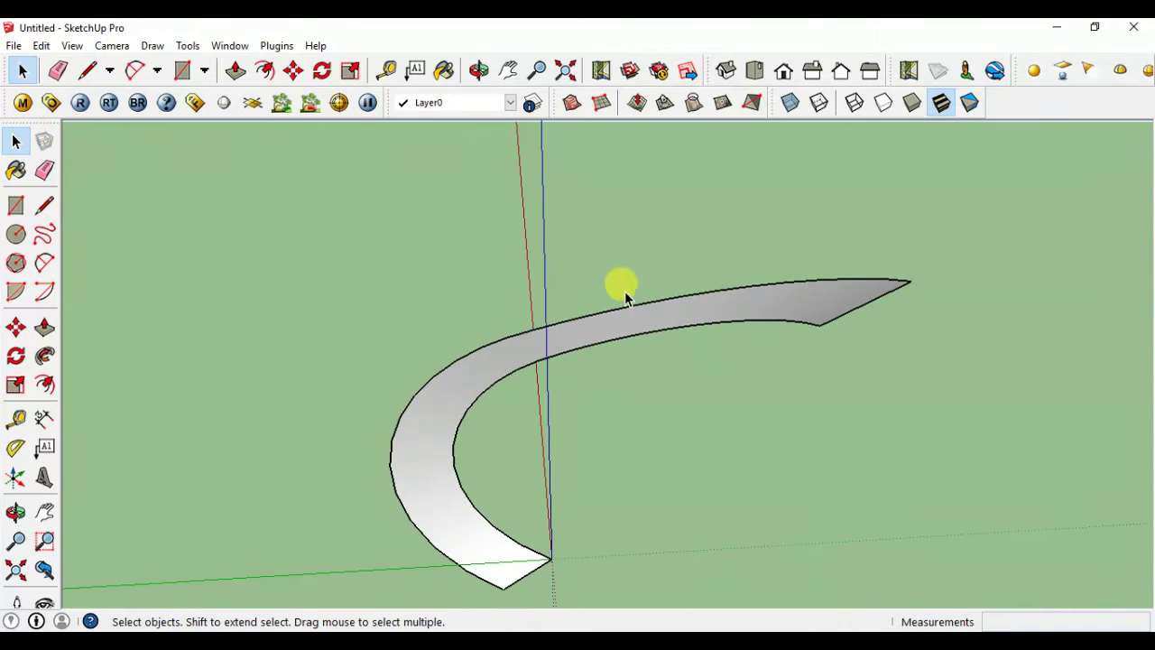
# - Copy the ribbon straight down the blue axis, stacking a duplicate beneath it
pyautogui.press('m')
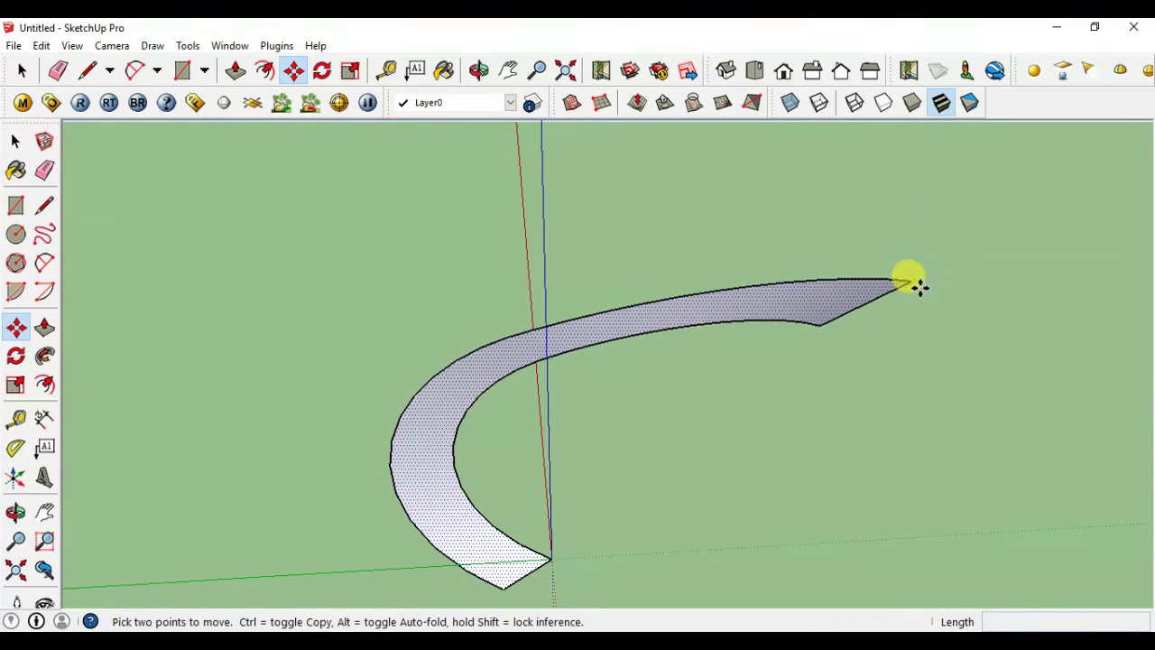
pyautogui.press('ctrl')
pyautogui.click(909, 279)
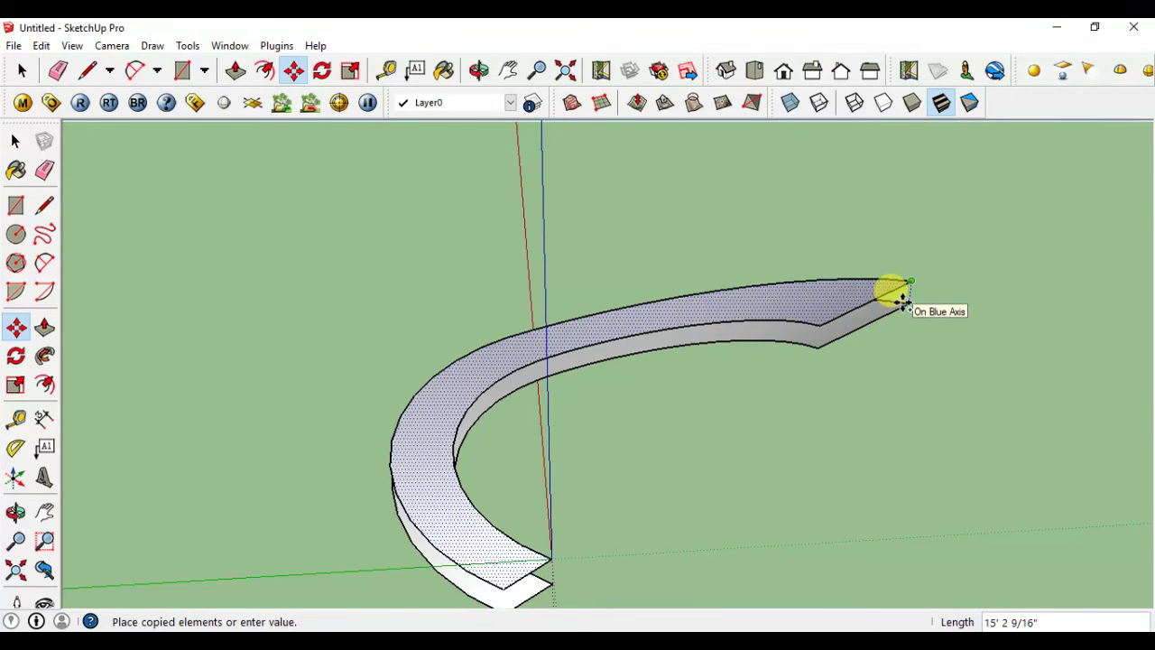
pyautogui.click(902, 300)
pyautogui.press('space')
pyautogui.moveTo(876, 438)
pyautogui.mouseDown(button='middle')
pyautogui.moveTo(748, 327)
pyautogui.moveTo(665, 329)
pyautogui.moveTo(683, 412)
pyautogui.moveTo(767, 443)
pyautogui.mouseUp(button='middle')
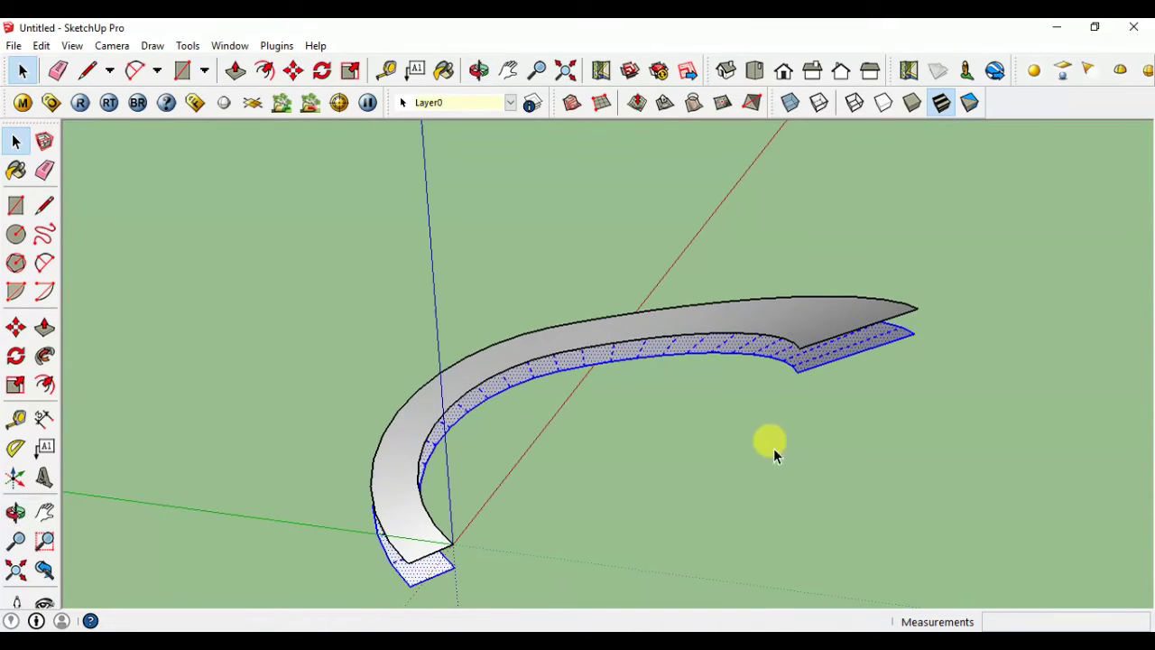
pyautogui.click(626, 455)
pyautogui.moveTo(873, 439)
pyautogui.mouseDown(button='middle')
pyautogui.moveTo(802, 314)
pyautogui.moveTo(782, 306)
pyautogui.moveTo(833, 405)
pyautogui.moveTo(850, 414)
pyautogui.mouseUp(button='middle')
# - Join the two stacked ribbon tips with vertical edges to close the band's end face
pyautogui.press('l')
pyautogui.scroll(2, 826, 302)
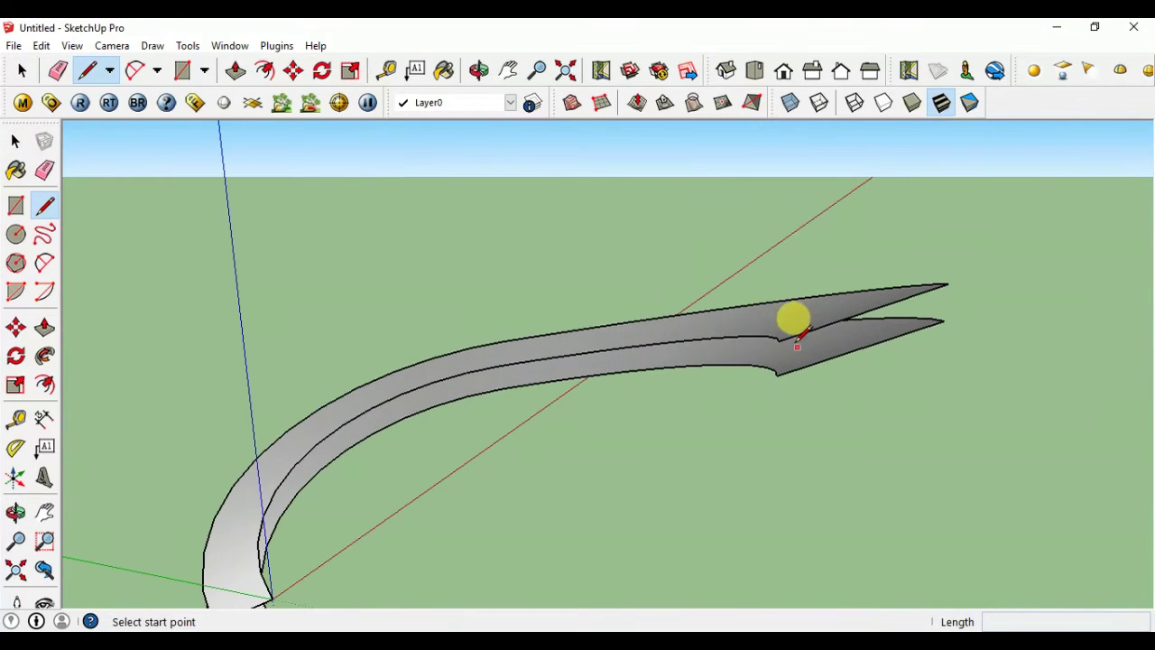
pyautogui.click(781, 317)
pyautogui.click(794, 359)
pyautogui.press('space')
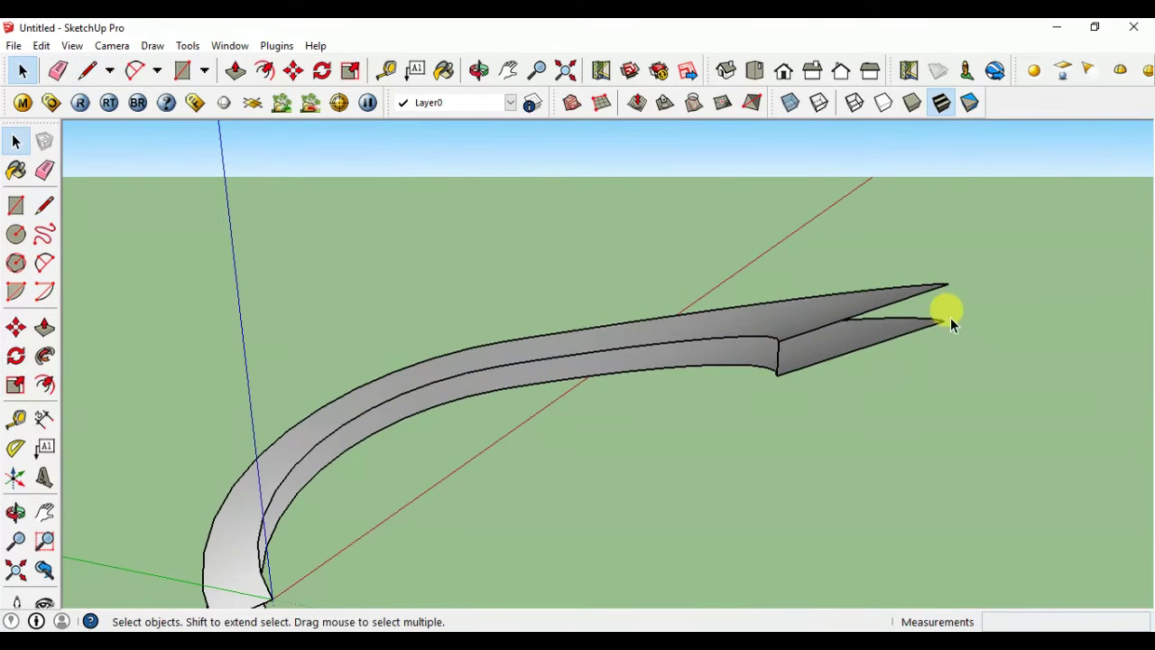
pyautogui.press('l')
pyautogui.click(943, 287)
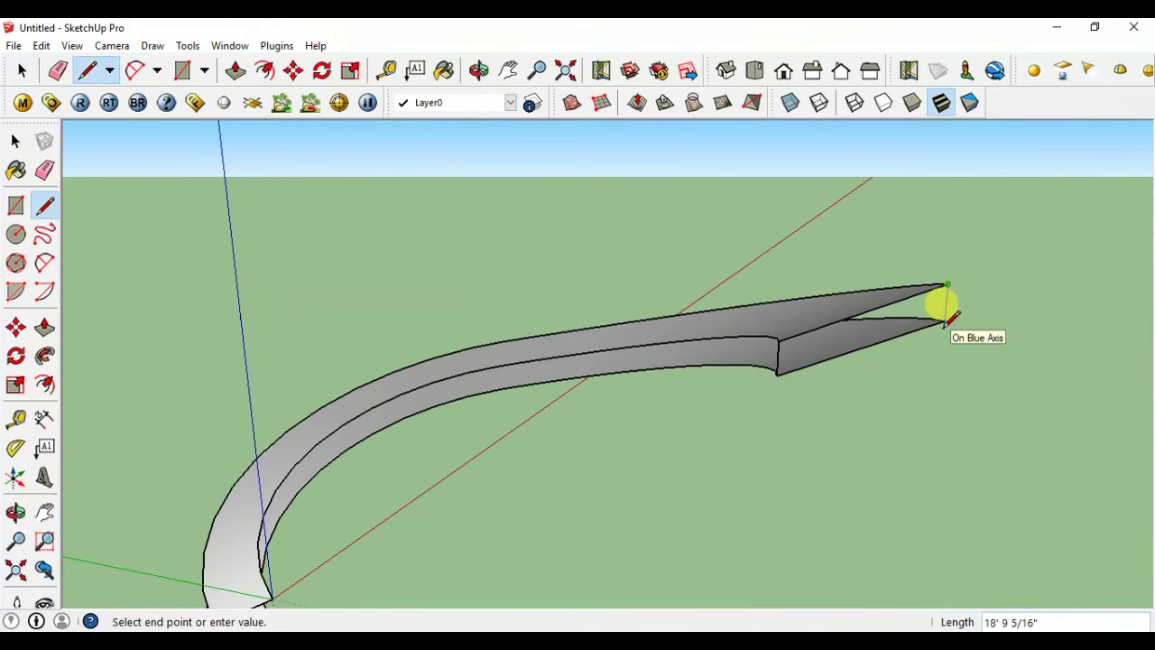
pyautogui.click(945, 318)
pyautogui.press('space')
# - Orbit down to a low angle looking straight at the band's inner side wall
pyautogui.moveTo(888, 447); pyautogui.dragTo(1001, 464, button='middle')
pyautogui.press('o')
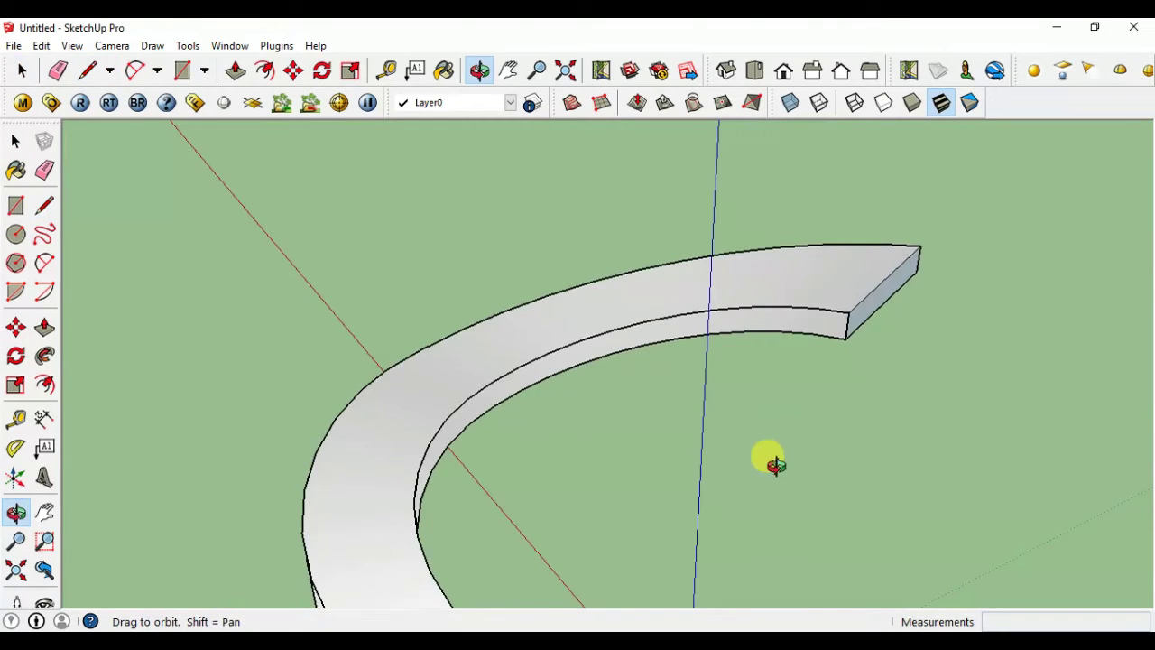
pyautogui.moveTo(775, 463); pyautogui.dragTo(799, 400)
pyautogui.press('space')
pyautogui.moveTo(799, 400)
pyautogui.mouseDown(button='middle')
pyautogui.moveTo(786, 297)
pyautogui.moveTo(820, 320)
pyautogui.mouseUp(button='middle')
pyautogui.press('l')
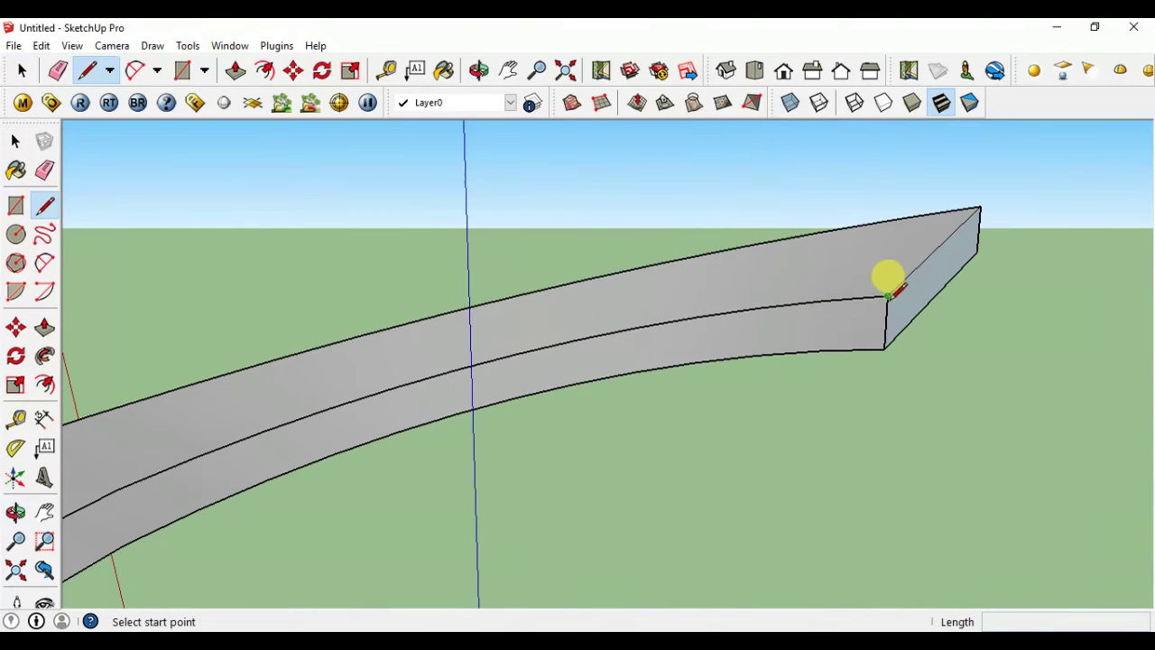
pyautogui.click(820, 300)
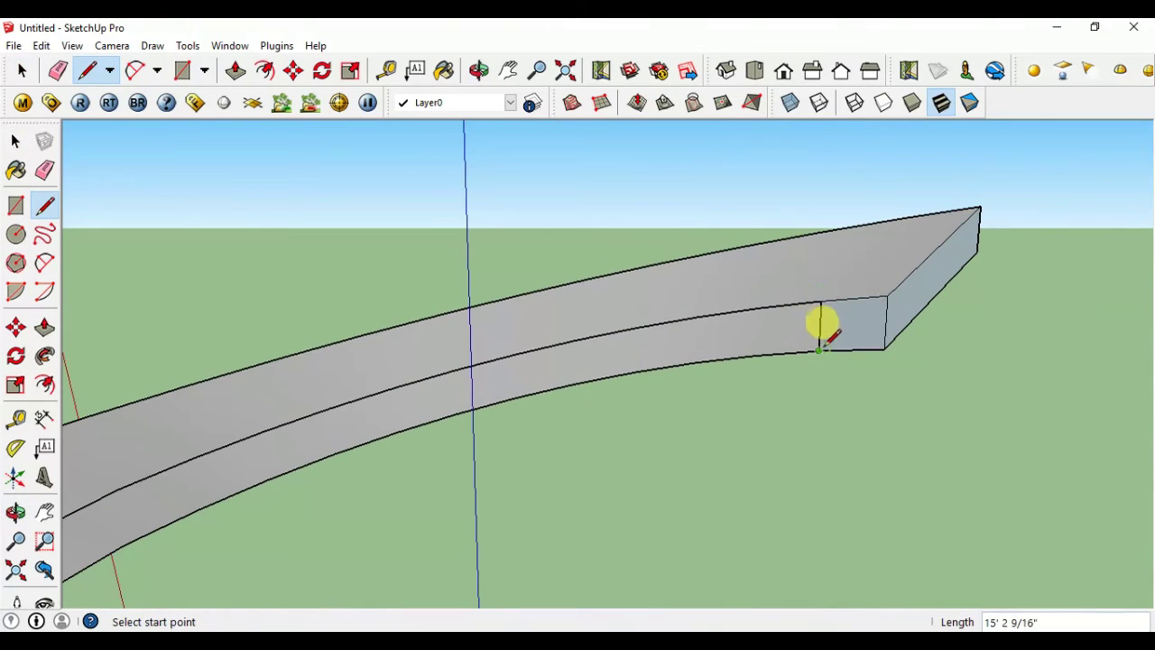
pyautogui.press('space')
pyautogui.press('l')
# - Draw the first vertical dividing edges across the inner wall, splitting it into panels
pyautogui.click(757, 308)
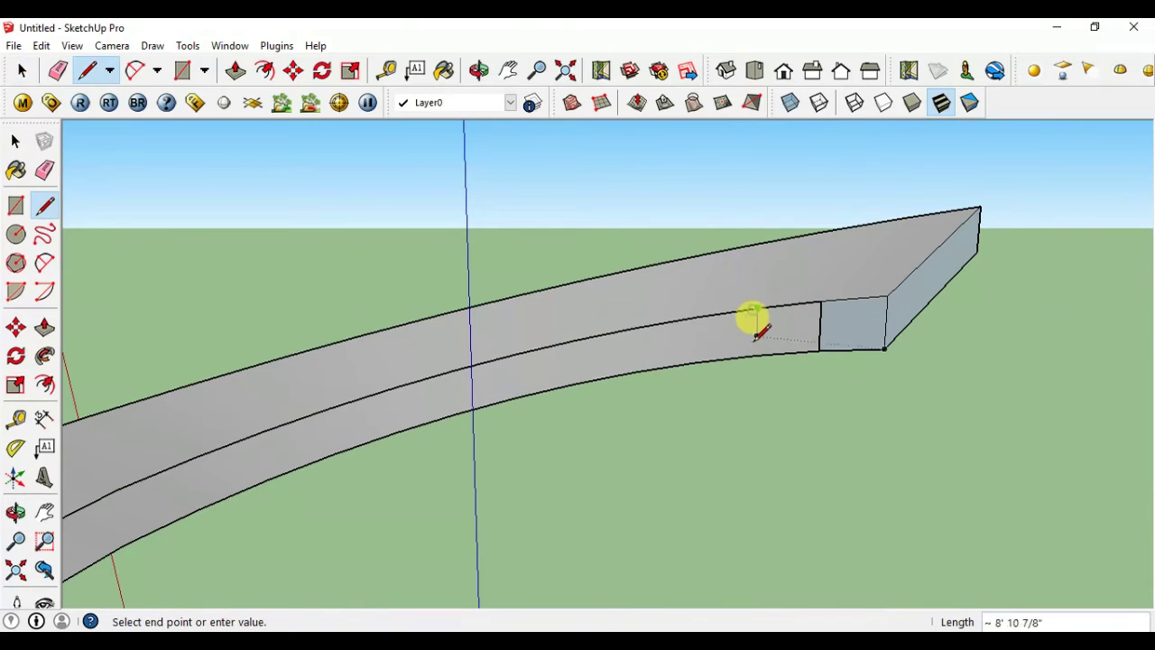
pyautogui.click(756, 355)
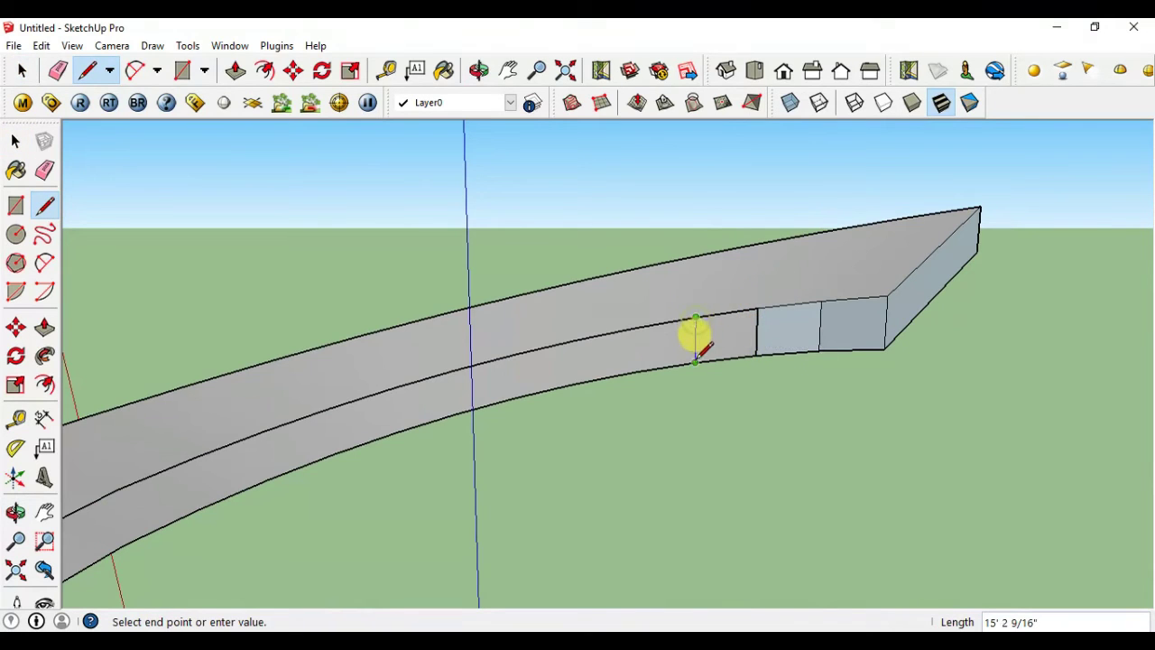
pyautogui.click(694, 361)
pyautogui.click(635, 327)
pyautogui.click(636, 368)
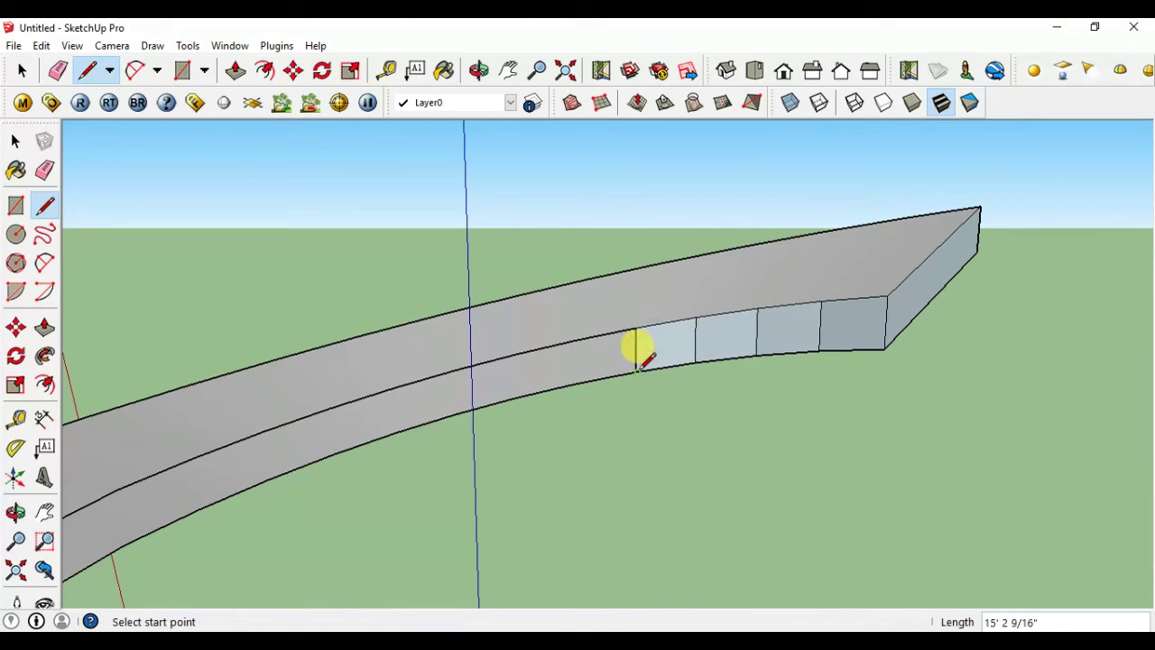
pyautogui.click(576, 381)
pyautogui.click(516, 353)
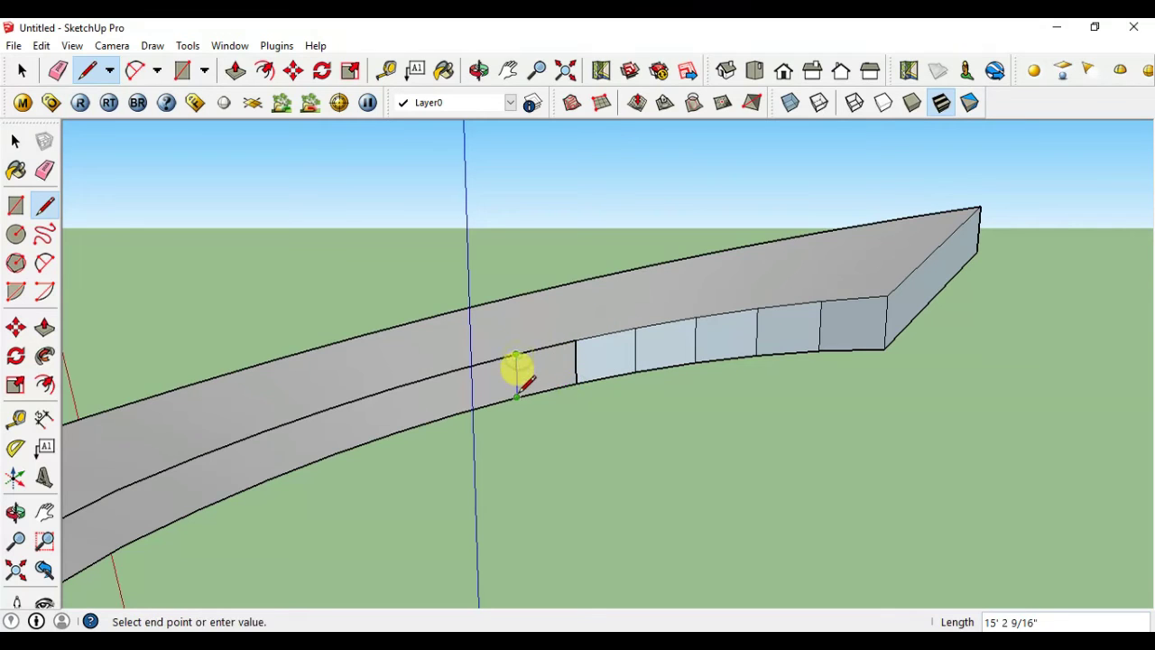
pyautogui.click(516, 396)
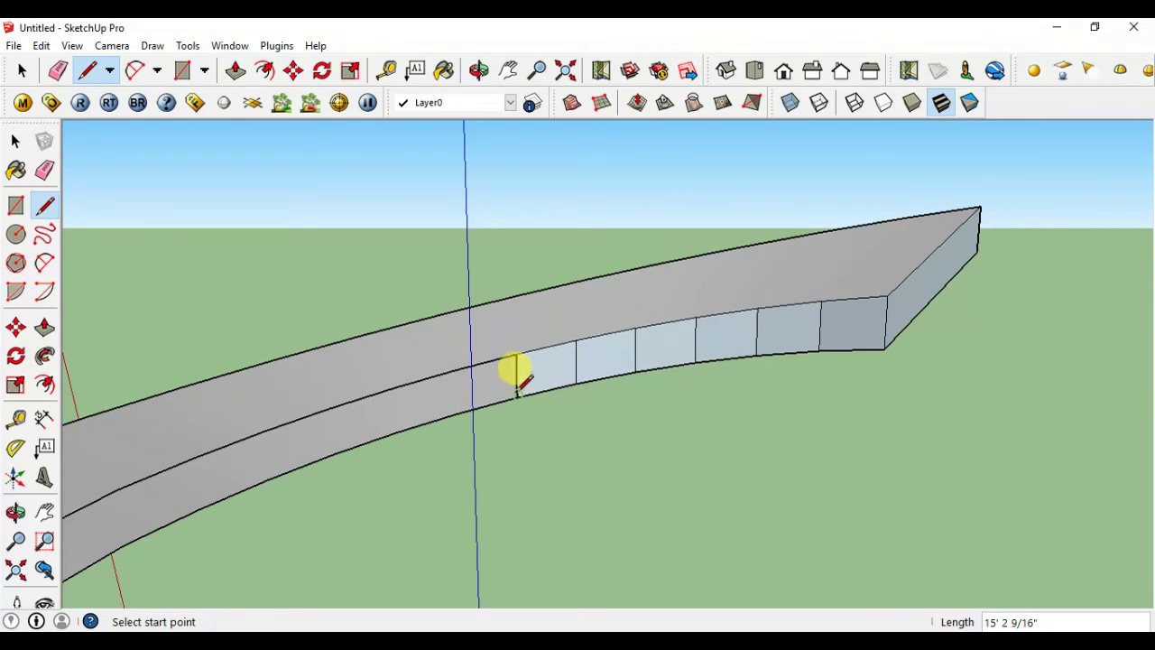
# - Continue the vertical dividing edges further along the wall, following the band's curve
pyautogui.click(455, 414)
pyautogui.click(394, 388)
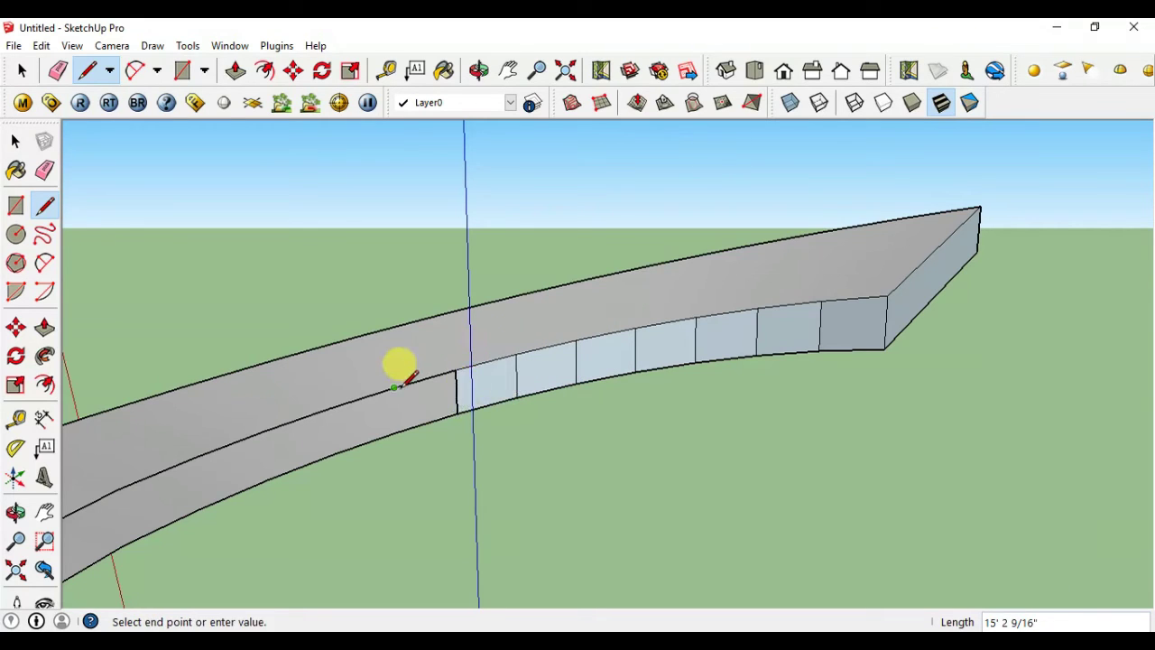
pyautogui.click(395, 431)
pyautogui.click(331, 407)
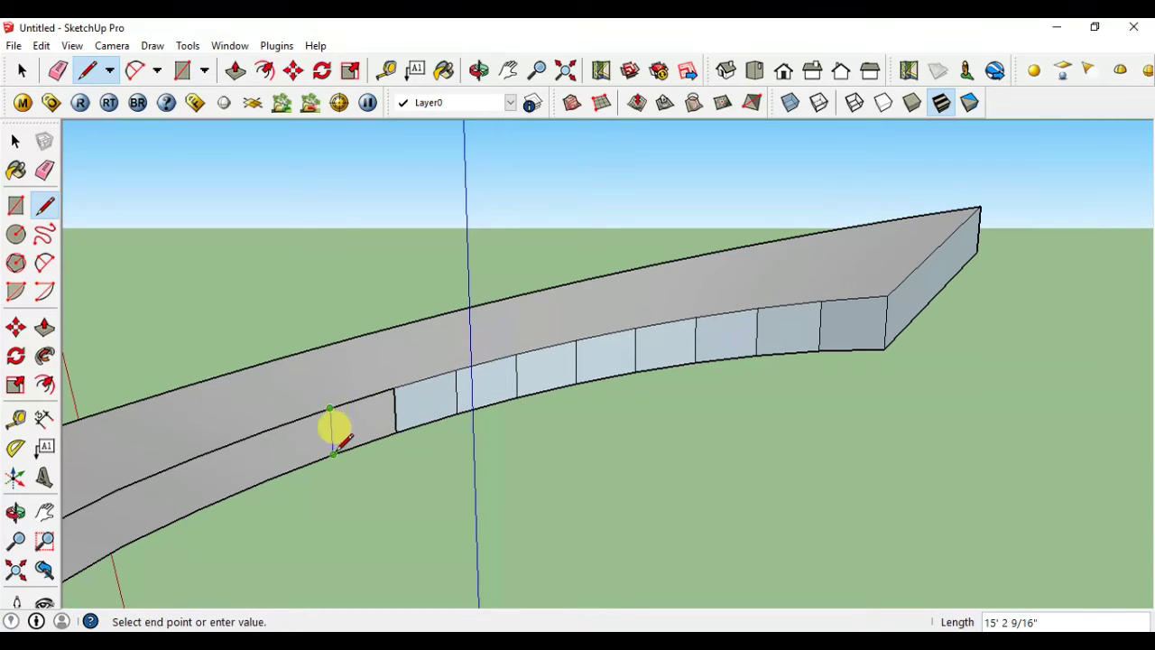
pyautogui.click(332, 454)
pyautogui.click(264, 431)
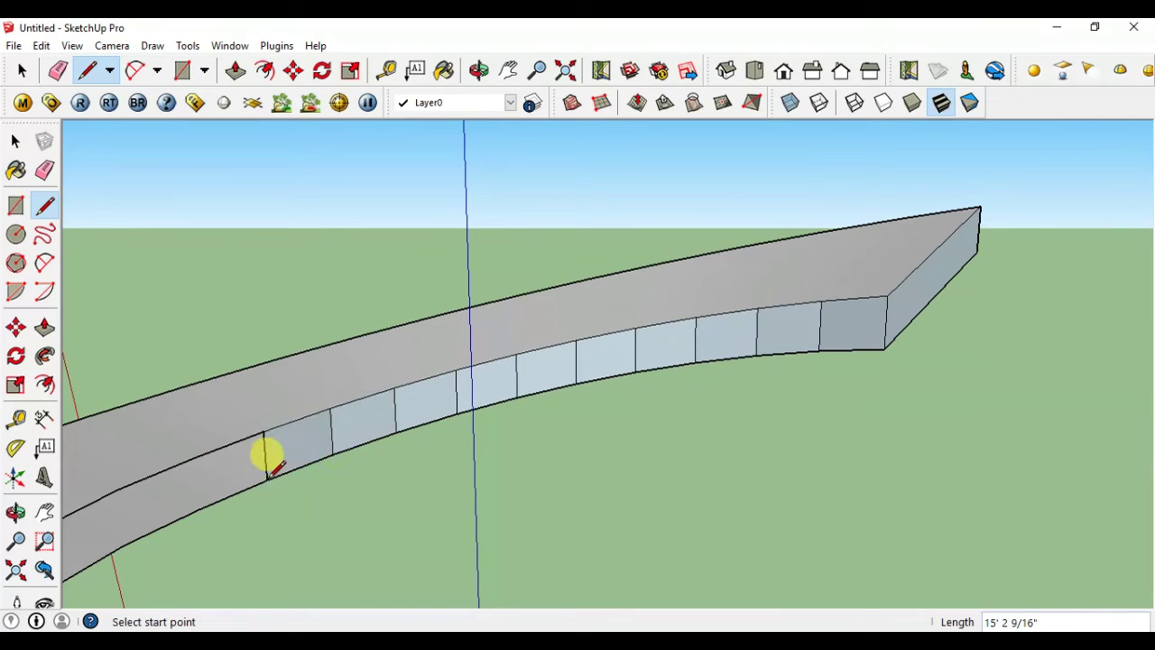
pyautogui.moveTo(305, 476); pyautogui.dragTo(379, 322, button='middle')
pyautogui.moveTo(174, 385)
pyautogui.mouseDown(button='middle')
pyautogui.moveTo(382, 387)
pyautogui.moveTo(267, 286)
pyautogui.moveTo(506, 360)
pyautogui.moveTo(446, 255)
pyautogui.moveTo(388, 325)
pyautogui.mouseUp(button='middle')
pyautogui.click(485, 369)
pyautogui.click(446, 255)
pyautogui.click(387, 325)
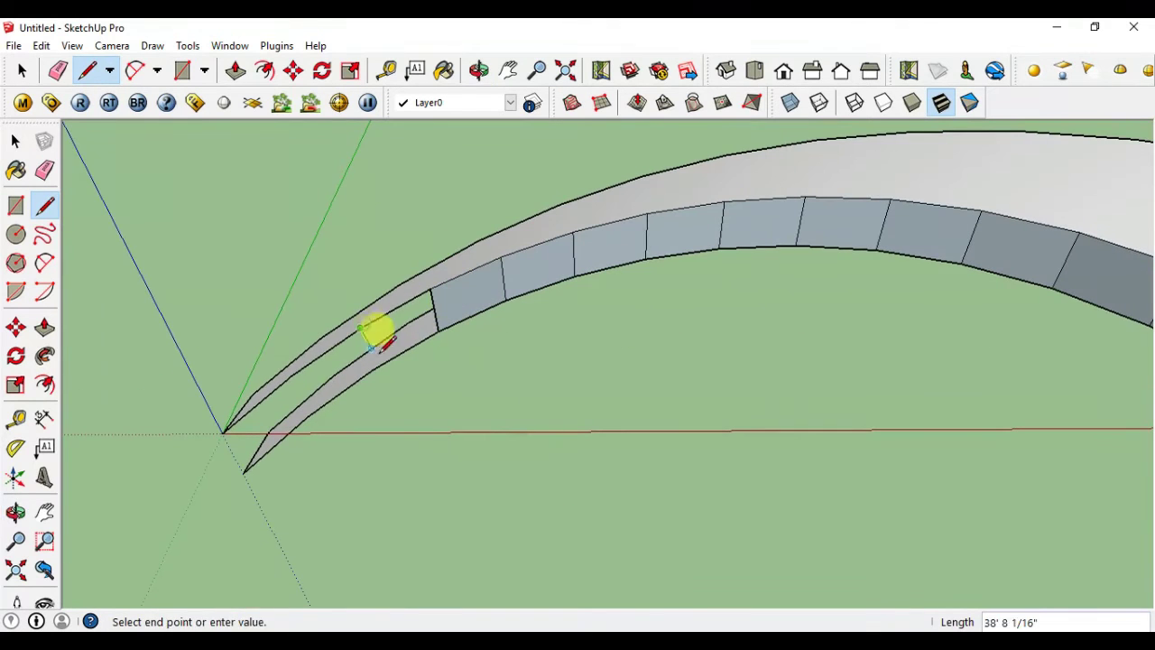
# - Orbit around the C-shaped band and draw the last dividing edges at its far end
pyautogui.moveTo(244, 464)
pyautogui.mouseDown(button='middle')
pyautogui.moveTo(980, 405)
pyautogui.moveTo(619, 399)
pyautogui.moveTo(662, 249)
pyautogui.mouseUp(button='middle')
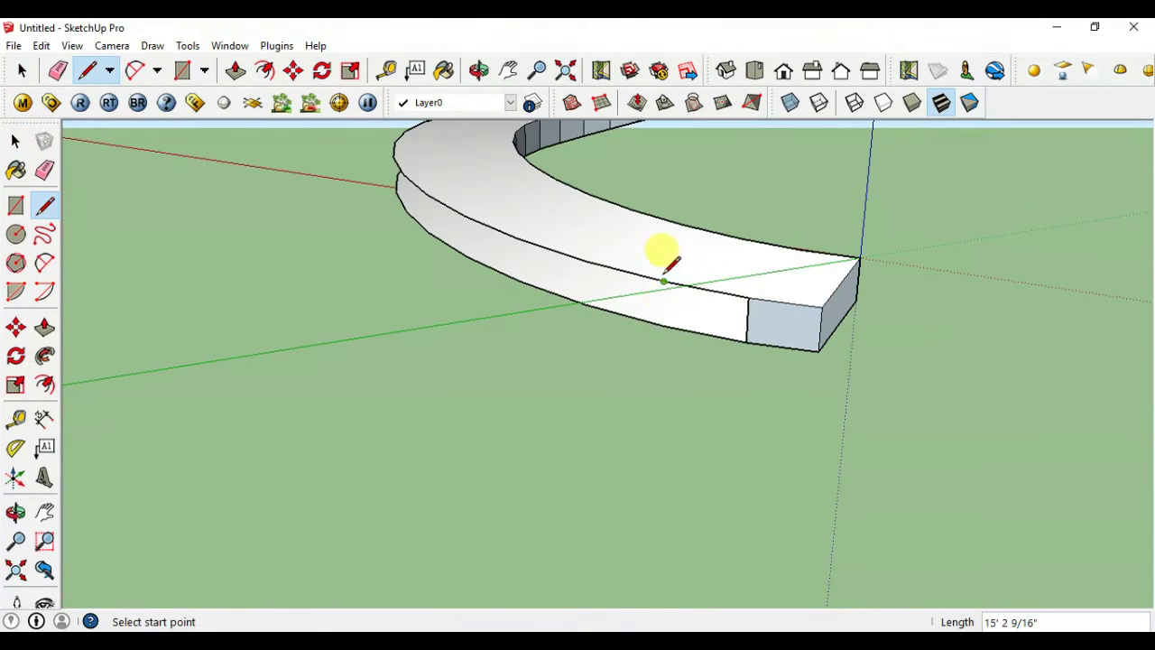
pyautogui.click(520, 238)
pyautogui.moveTo(521, 238); pyautogui.dragTo(761, 369, button='middle')
pyautogui.moveTo(580, 288)
pyautogui.mouseDown(button='middle')
pyautogui.moveTo(562, 291)
pyautogui.moveTo(823, 451)
pyautogui.moveTo(876, 301)
pyautogui.moveTo(838, 330)
pyautogui.moveTo(812, 433)
pyautogui.moveTo(857, 289)
pyautogui.mouseUp(button='middle')
pyautogui.click(857, 289)
pyautogui.click(603, 229)
pyautogui.moveTo(603, 229); pyautogui.dragTo(800, 353, button='middle')
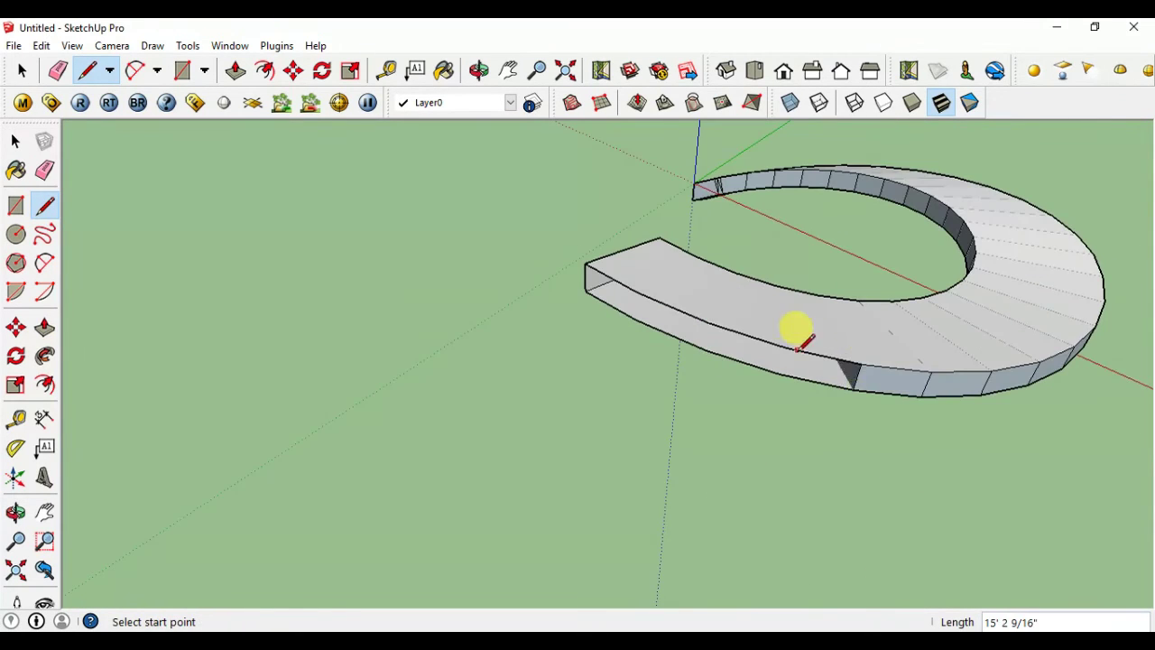
pyautogui.click(638, 317)
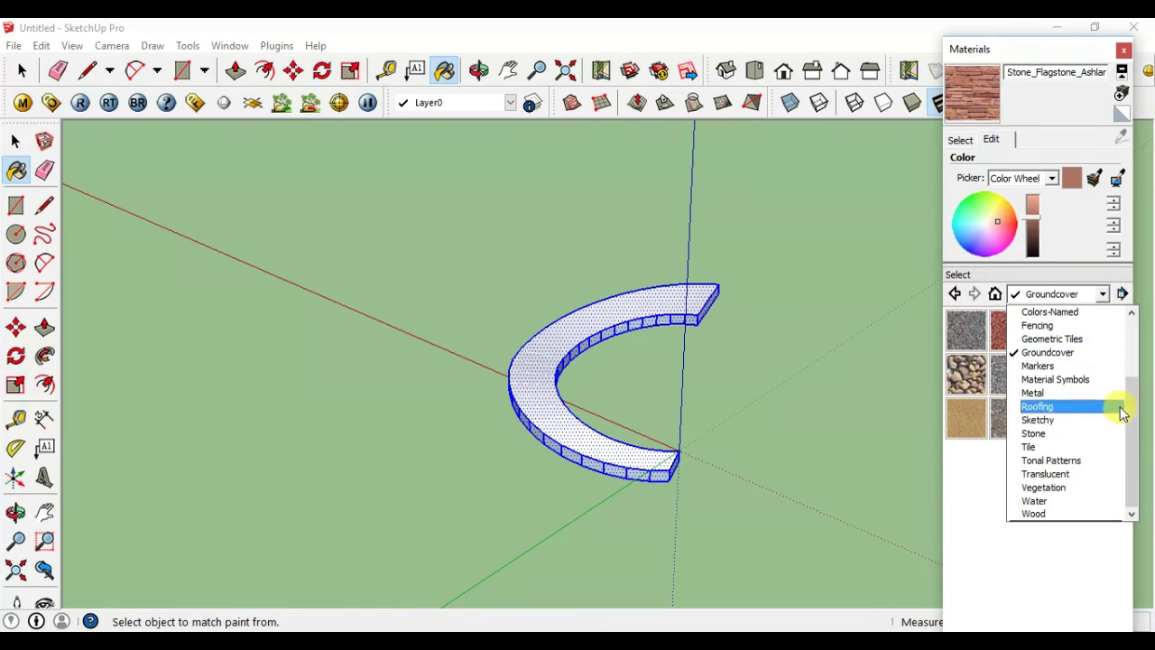
# - Choose Tile_Checker_BW from the Tile collection and paint the ramp's top face
pyautogui.click(1030, 448)
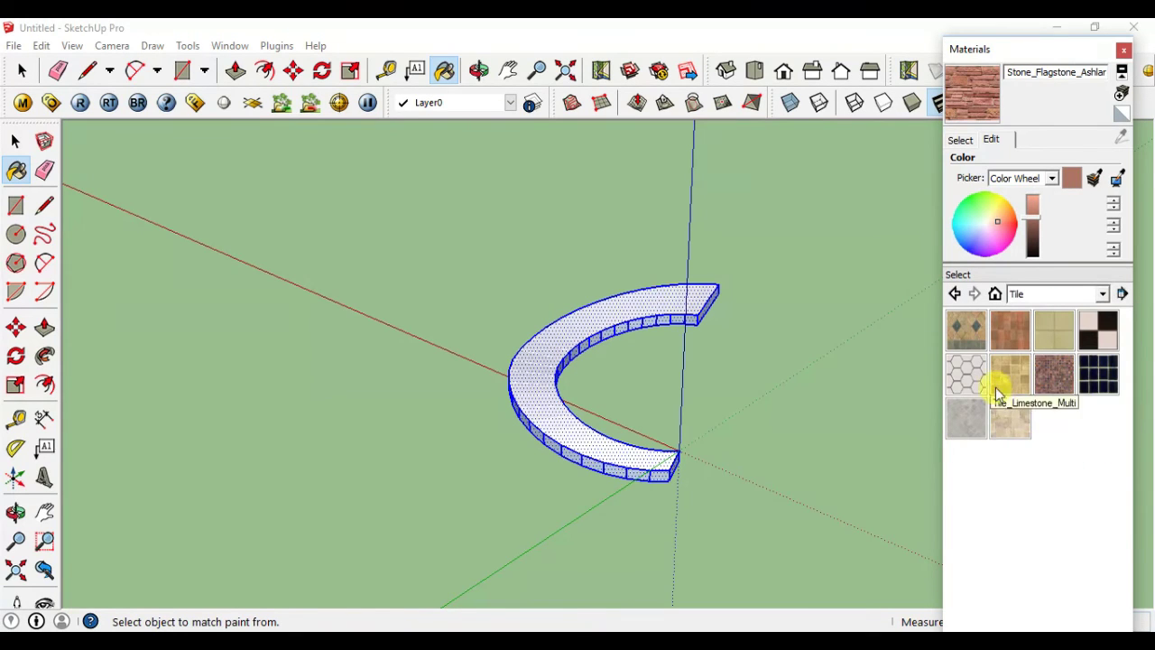
pyautogui.click(1099, 322)
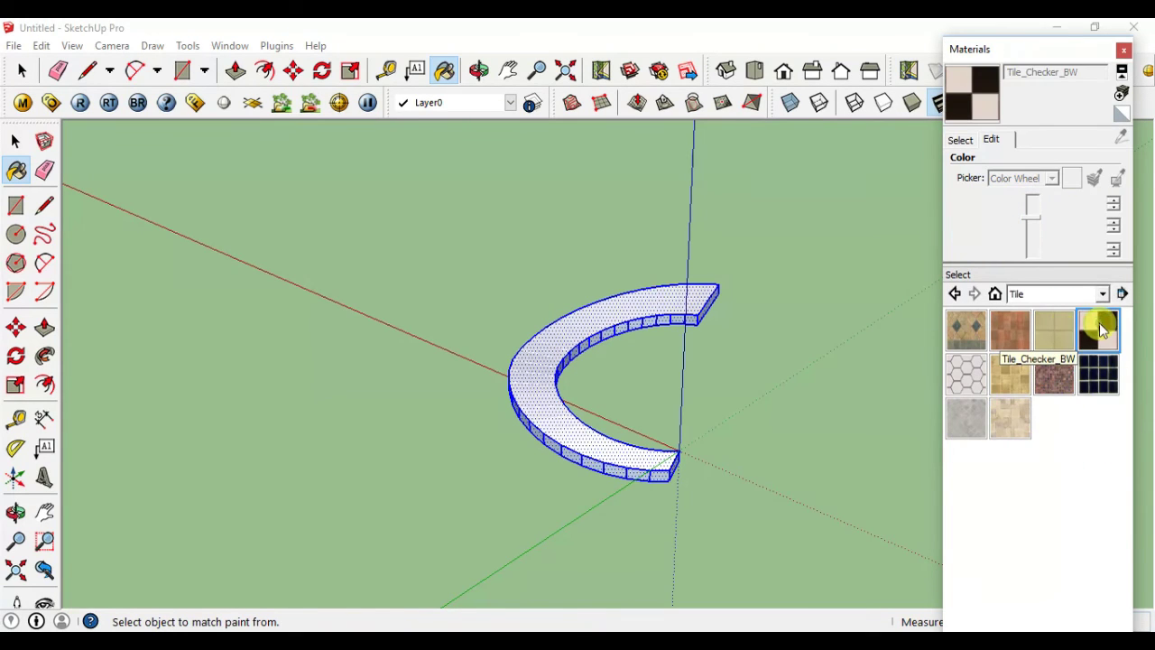
pyautogui.click(554, 354)
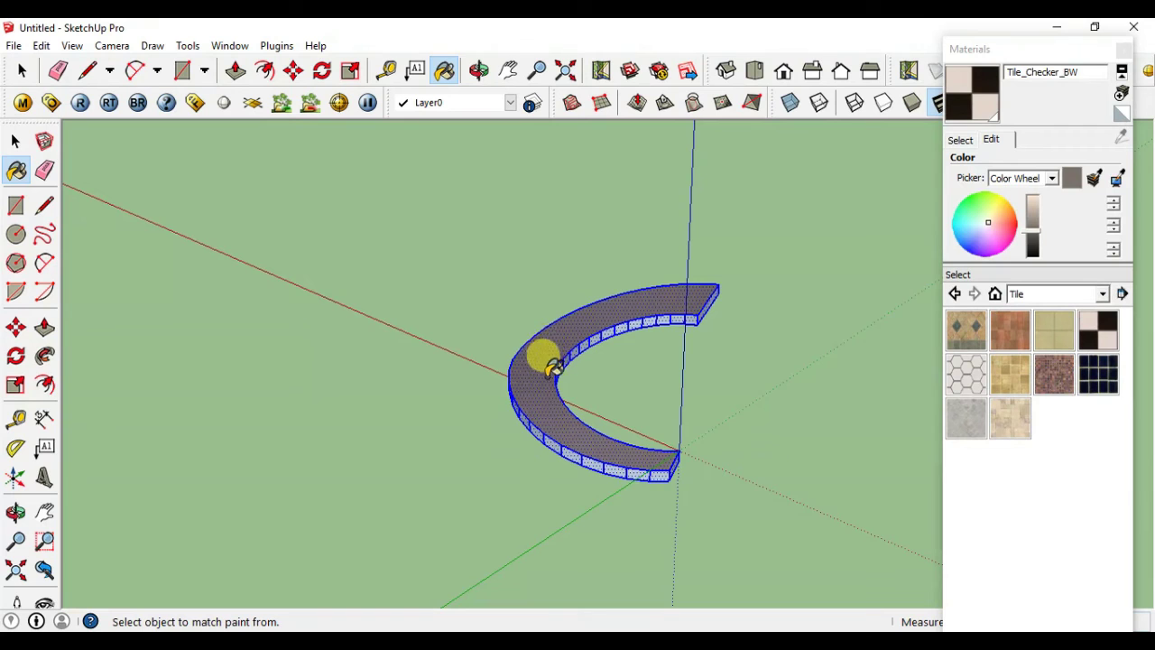
# - Paint the ramp's side faces with the checker material and clear the selection
pyautogui.scroll(2, 755, 483)
pyautogui.scroll(3, 691, 477)
pyautogui.scroll(2, 685, 477)
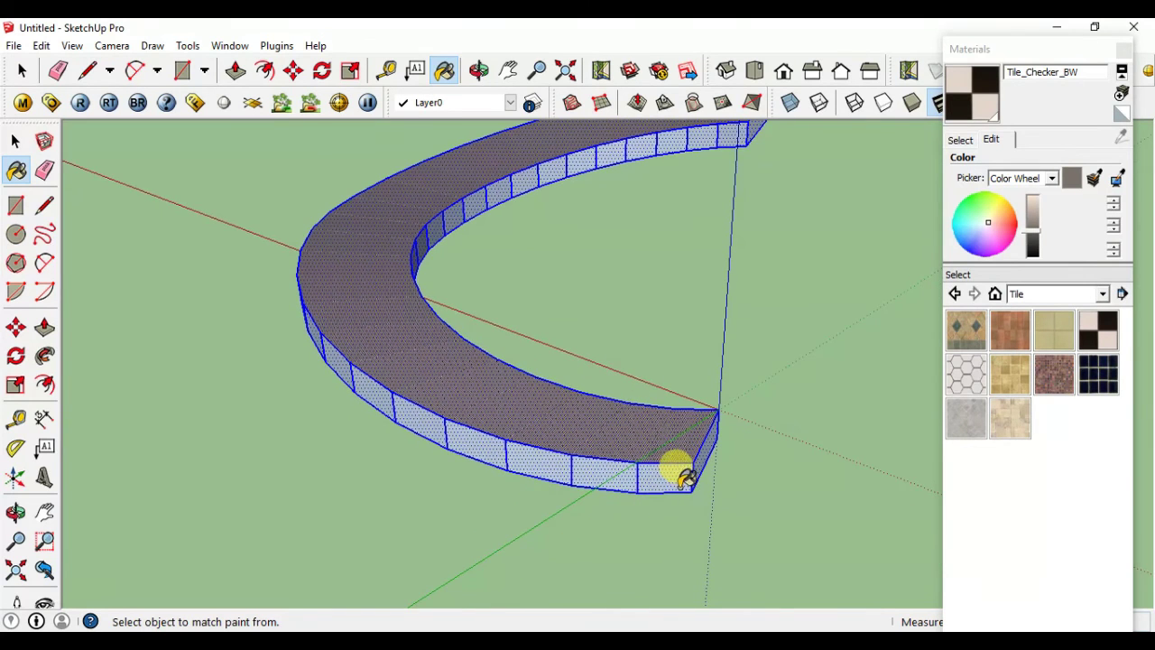
pyautogui.click(677, 466)
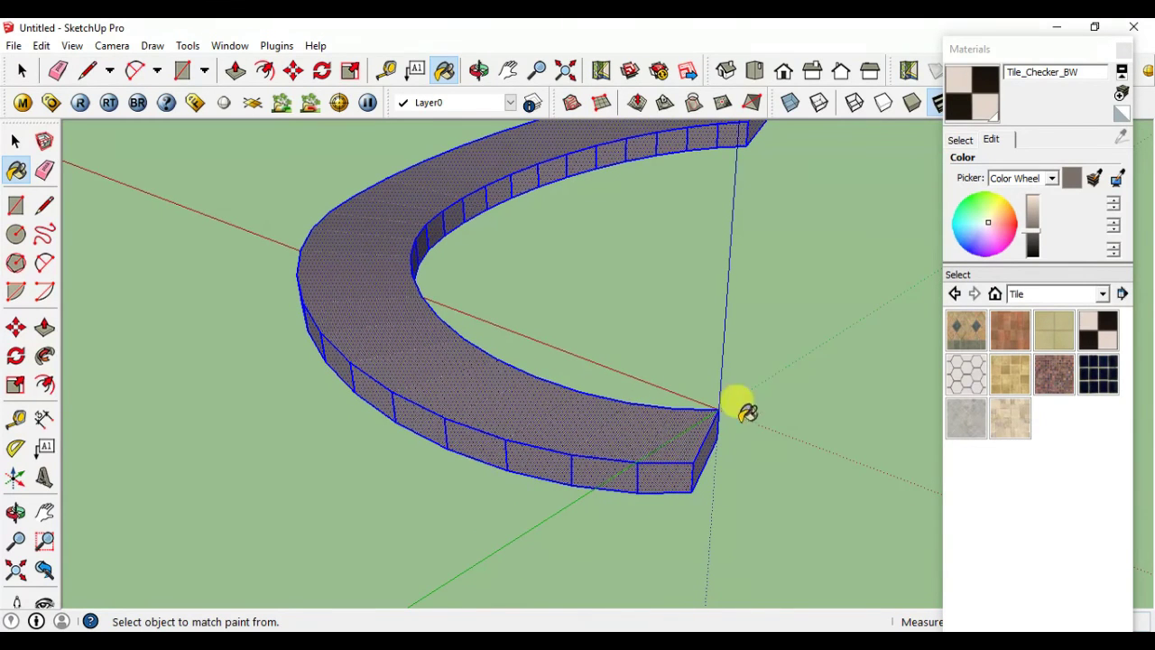
pyautogui.press('space')
pyautogui.click(776, 388)
pyautogui.click(999, 145)
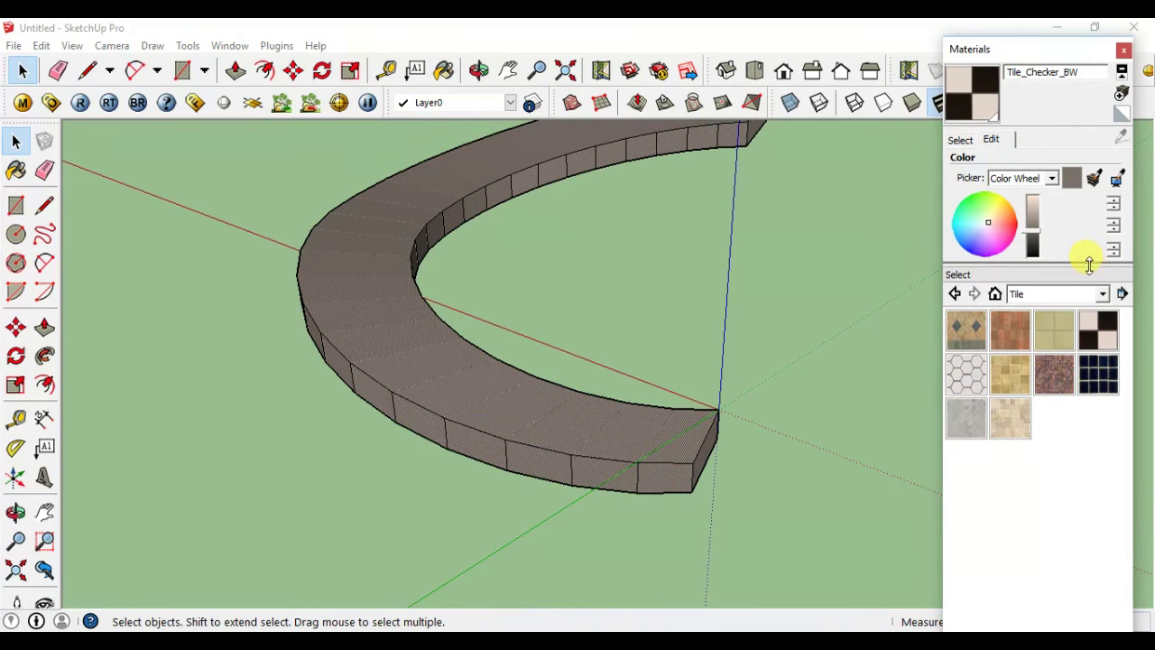
# - Set the Tile_Checker_BW texture width to 100 and close the Materials tray
pyautogui.click(1097, 332)
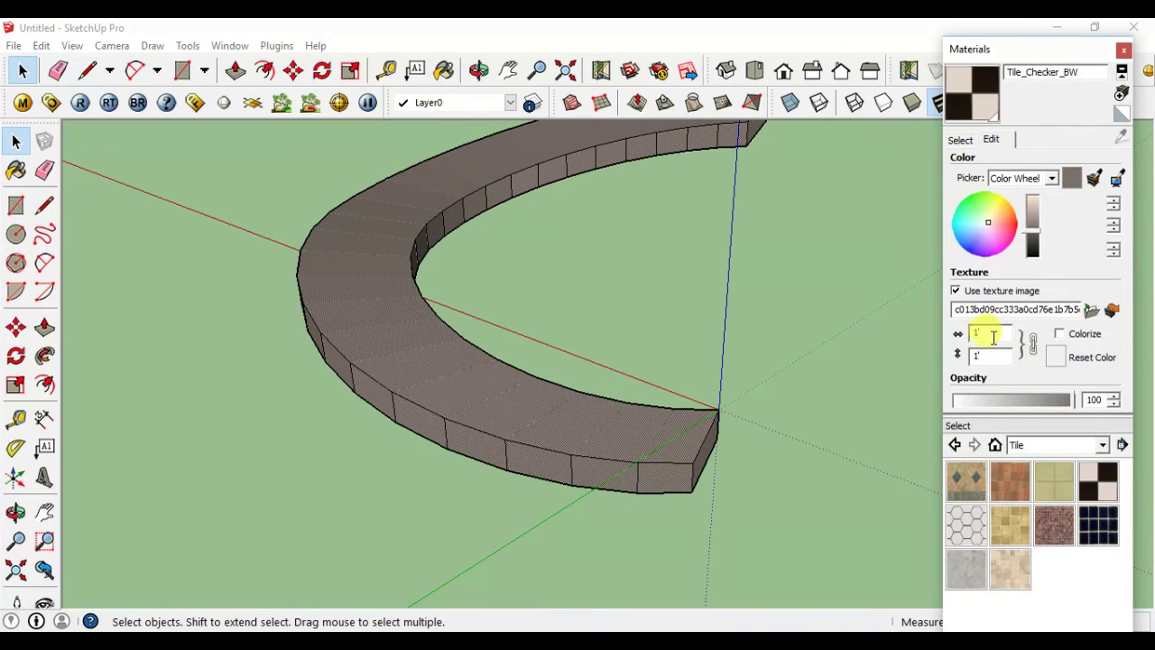
pyautogui.write('00')
pyautogui.press('Return')
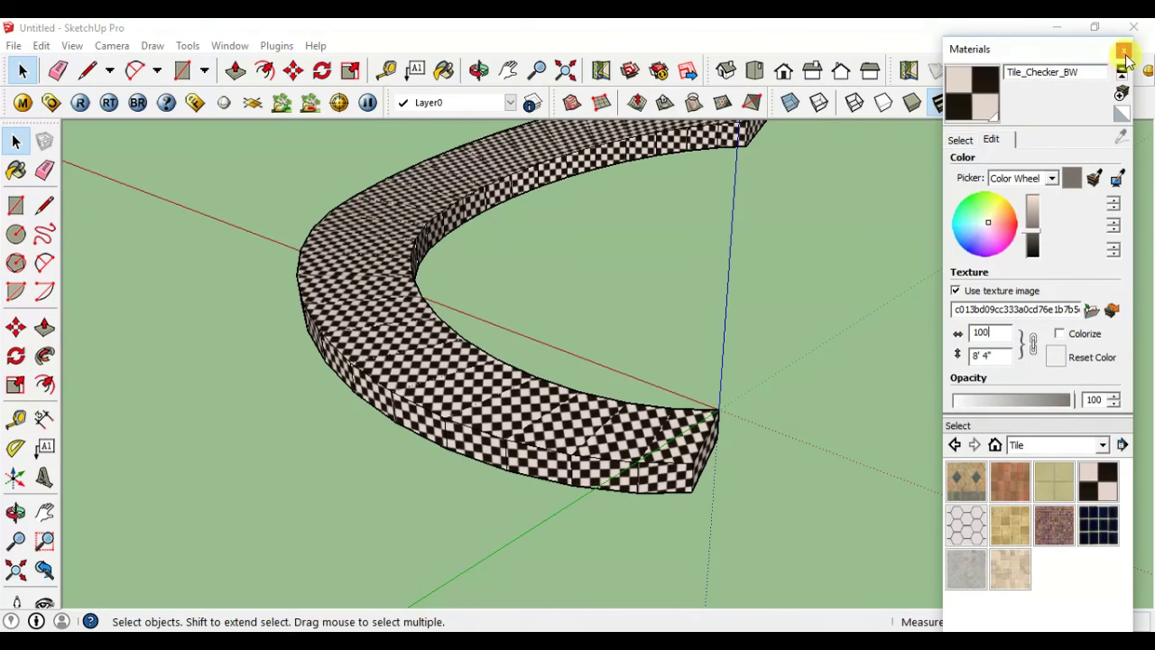
pyautogui.click(1123, 52)
pyautogui.moveTo(866, 378)
pyautogui.mouseDown(button='middle')
pyautogui.moveTo(791, 438)
pyautogui.moveTo(1087, 462)
pyautogui.mouseUp(button='middle')
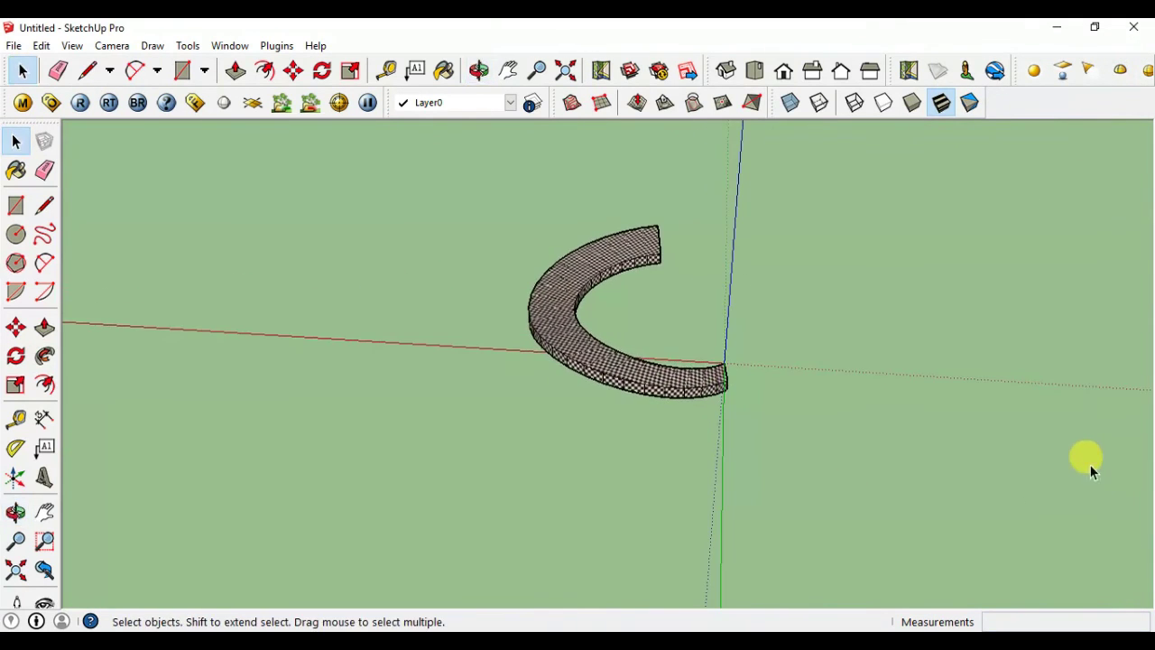
pyautogui.scroll(2, 727, 395)
pyautogui.scroll(3, 672, 366)
pyautogui.moveTo(830, 376)
pyautogui.mouseDown(button='middle')
pyautogui.moveTo(665, 304)
pyautogui.moveTo(619, 265)
pyautogui.moveTo(479, 237)
pyautogui.moveTo(604, 325)
pyautogui.mouseUp(button='middle')
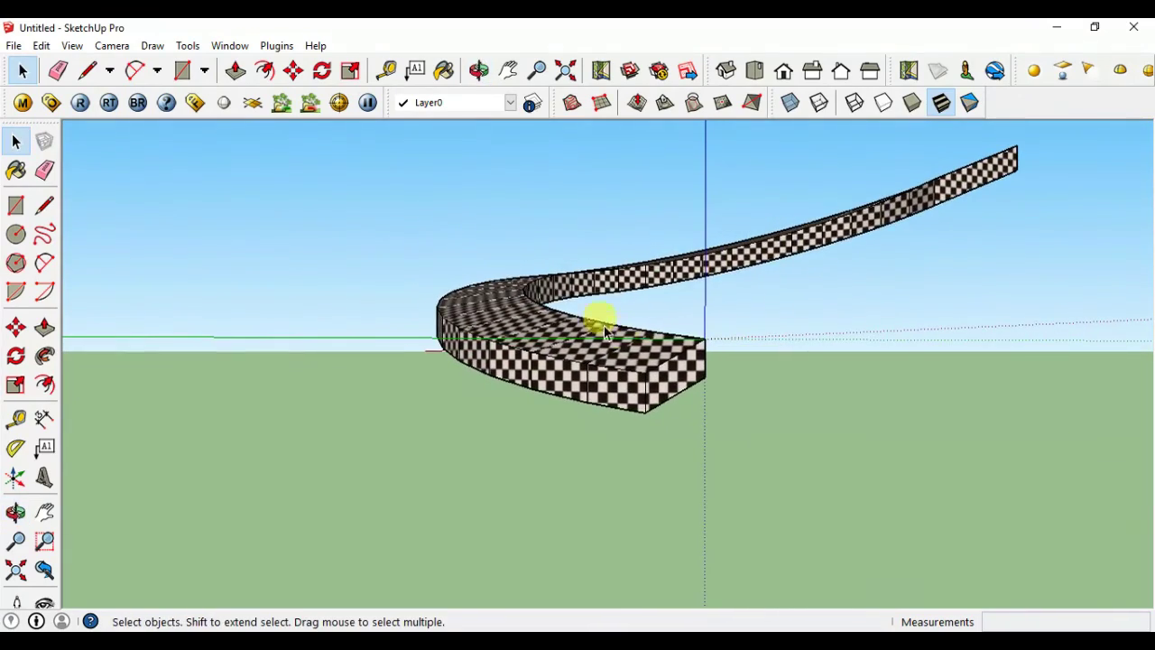
pyautogui.moveTo(803, 344); pyautogui.dragTo(817, 479, button='middle')
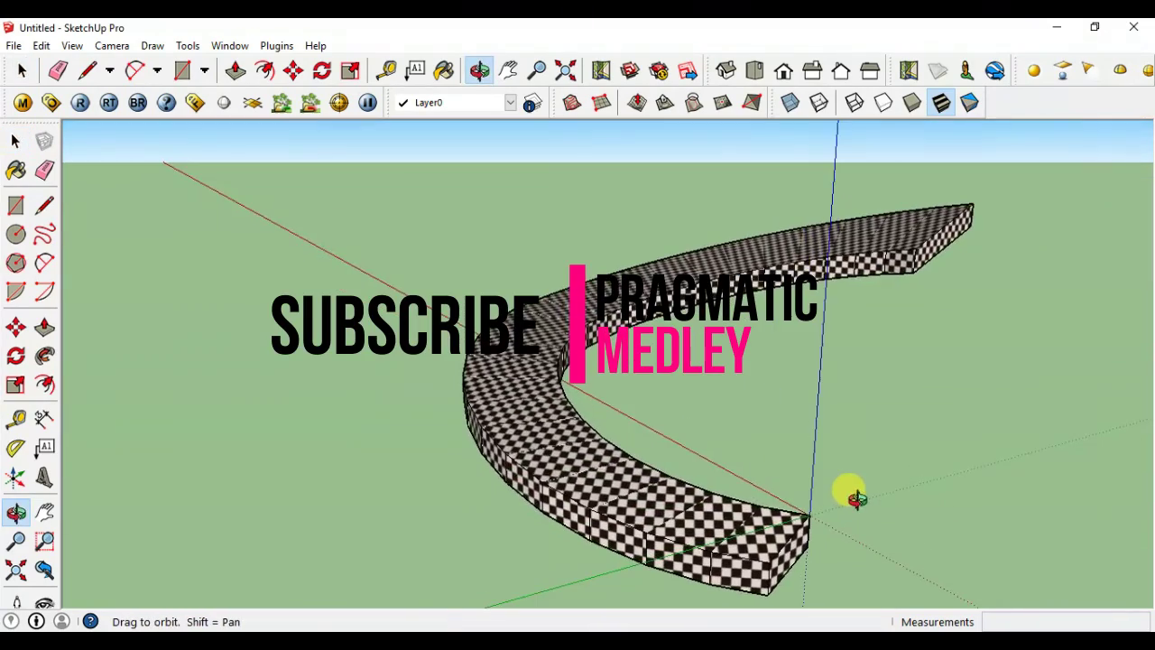